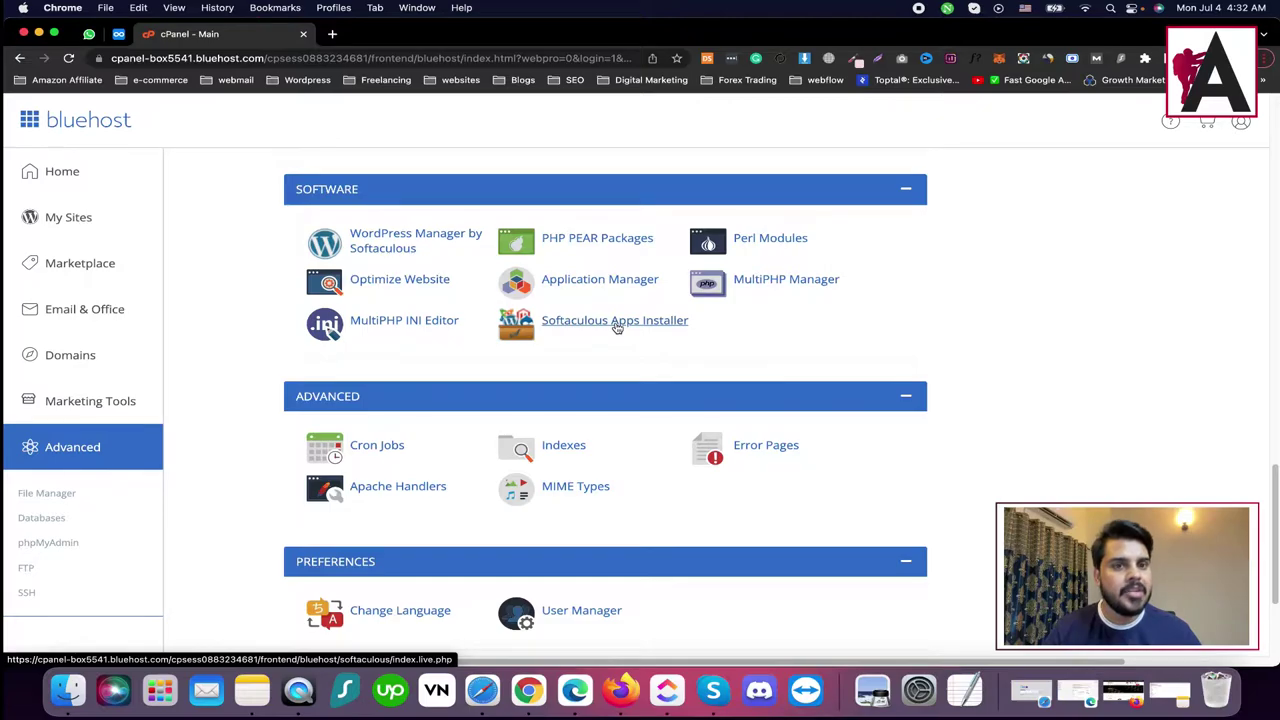
# - Launch the Softaculous Apps Installer and start a new WordPress install, scrolling to Software Setup
pyautogui.click(617, 328)
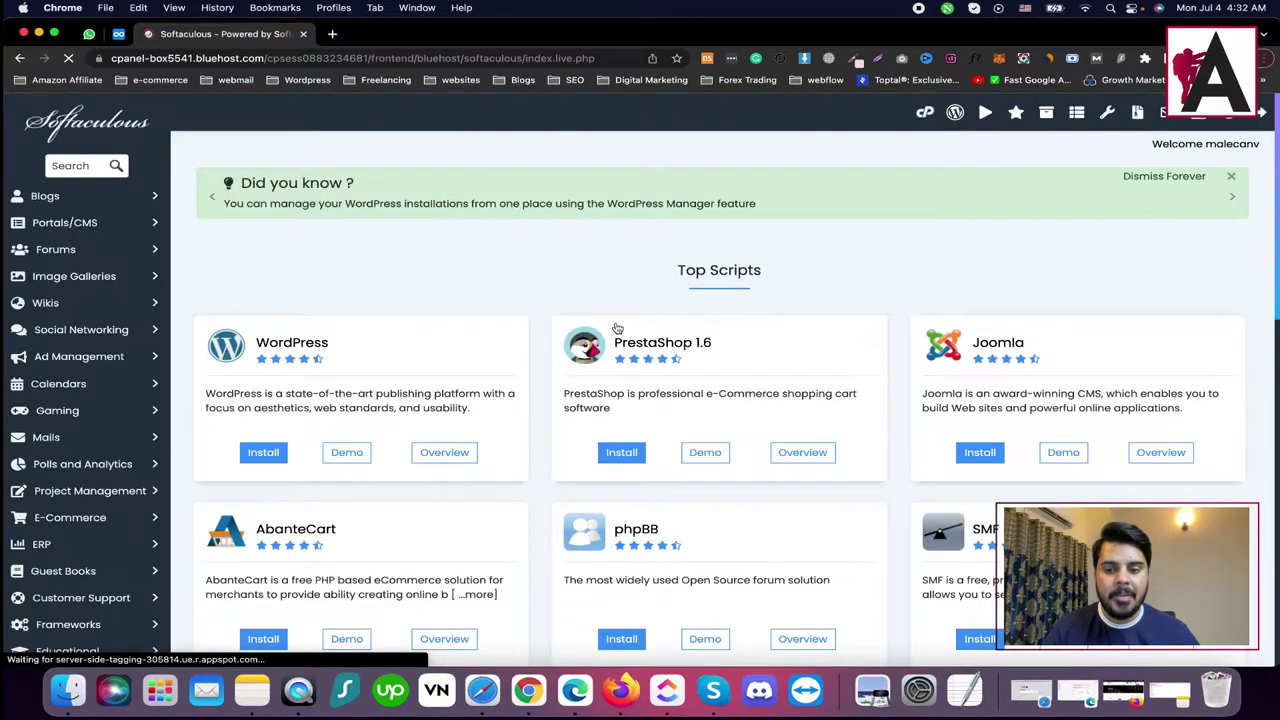
pyautogui.click(263, 453)
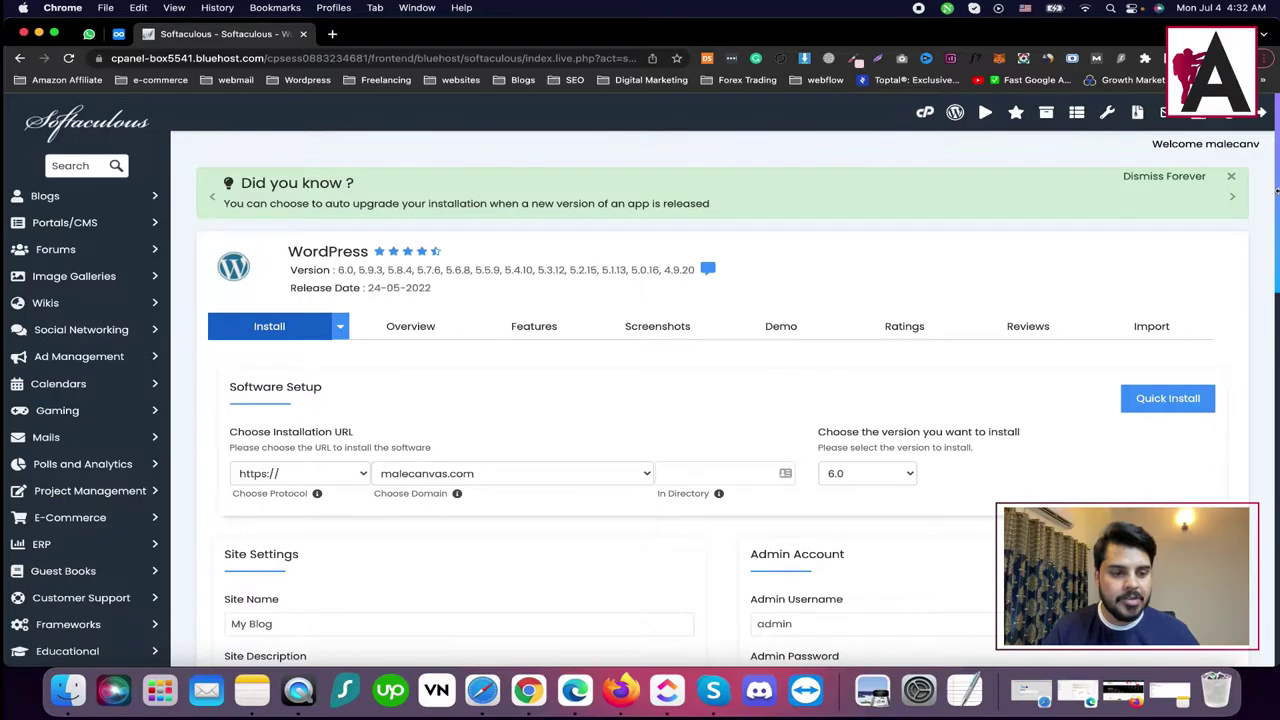
pyautogui.moveTo(1276, 190); pyautogui.dragTo(1220, 247)
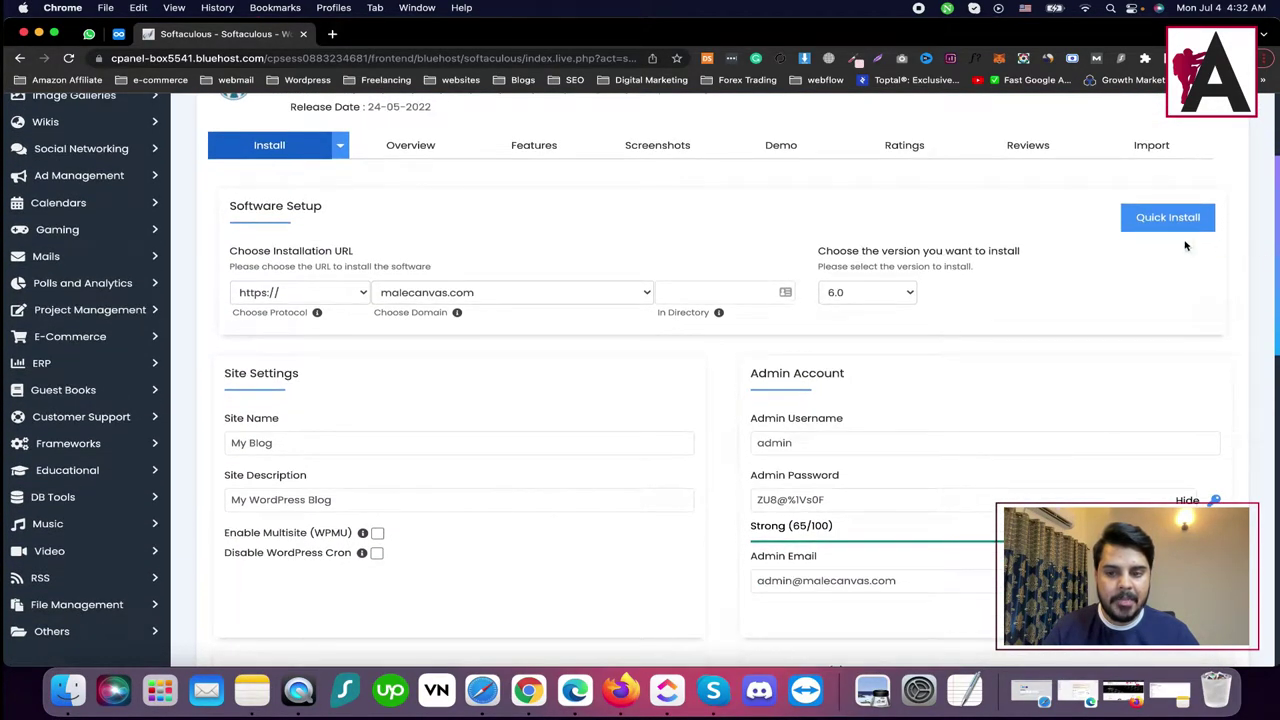
pyautogui.click(286, 293)
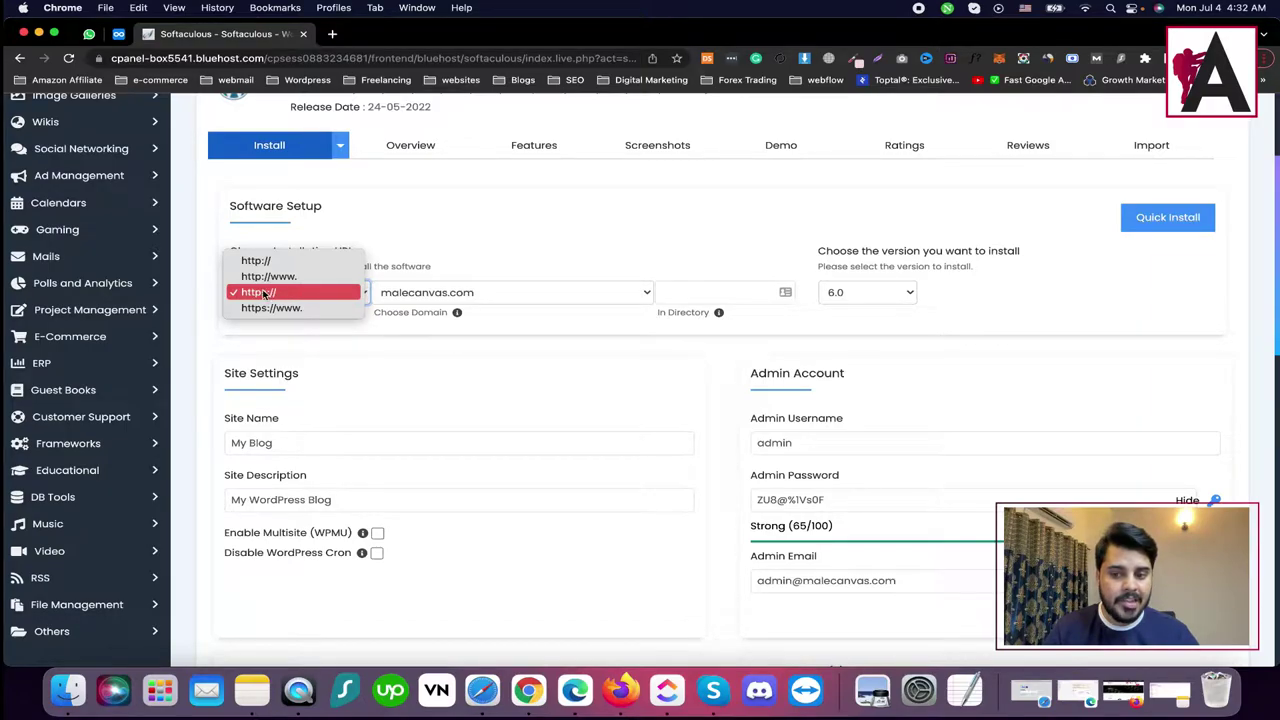
pyautogui.click(291, 293)
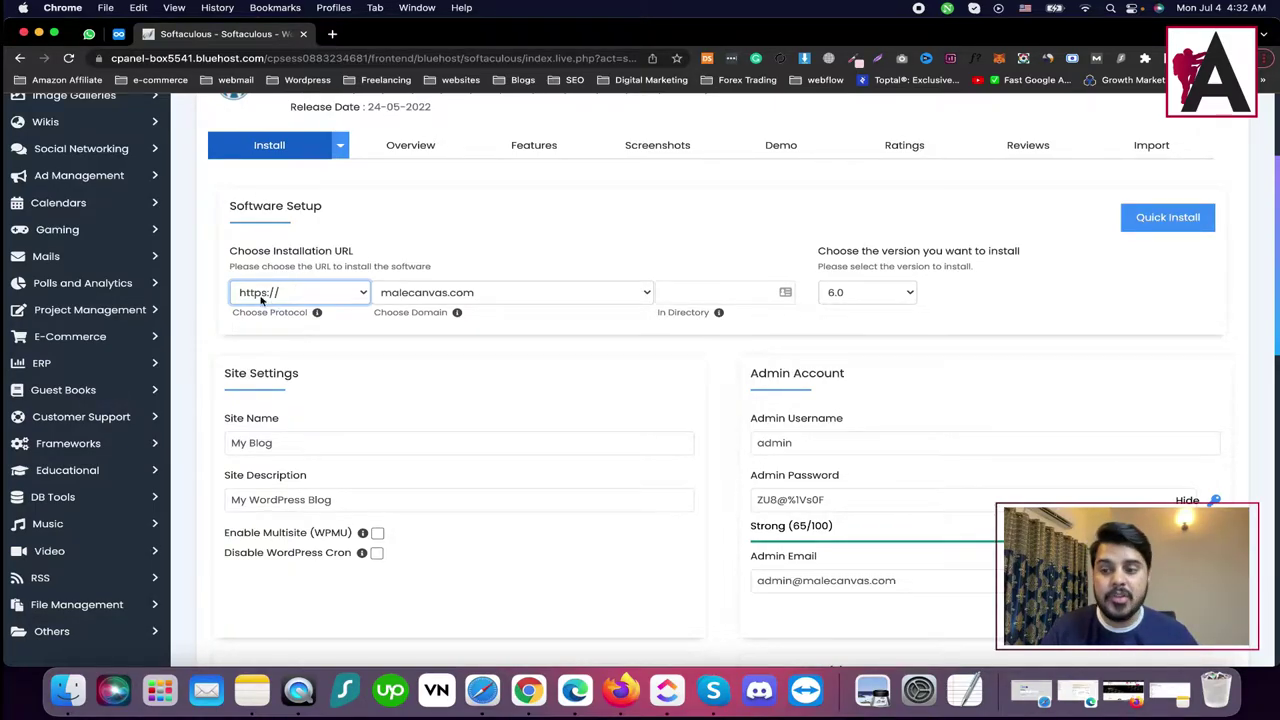
pyautogui.click(98, 61)
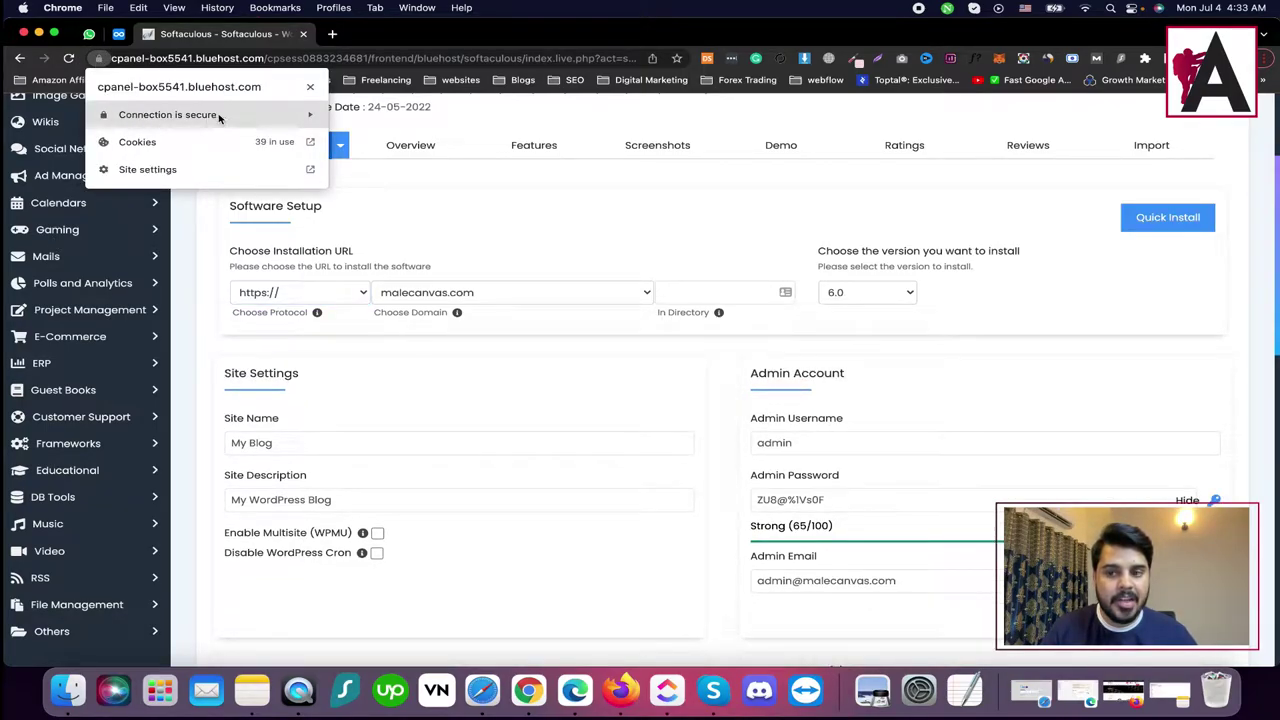
pyautogui.click(487, 205)
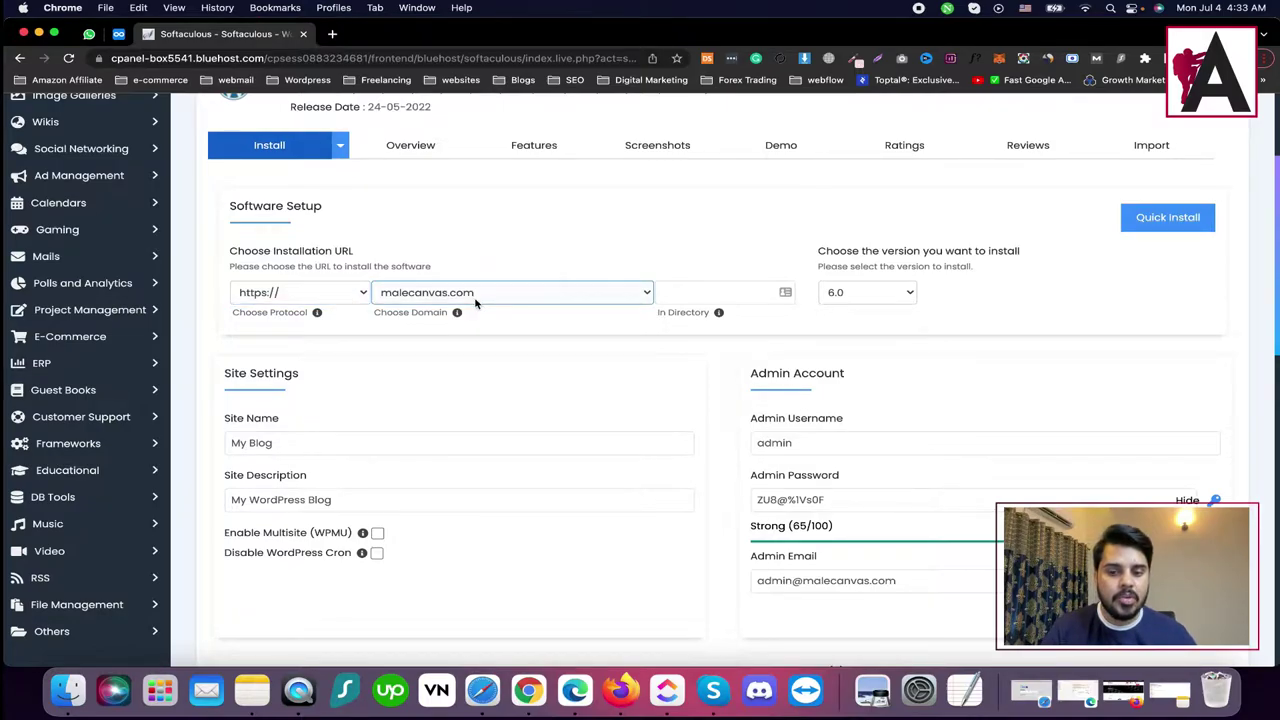
# - Keep malecanvas.com as the install domain, with no directory and WordPress version 6.0
pyautogui.click(512, 292)
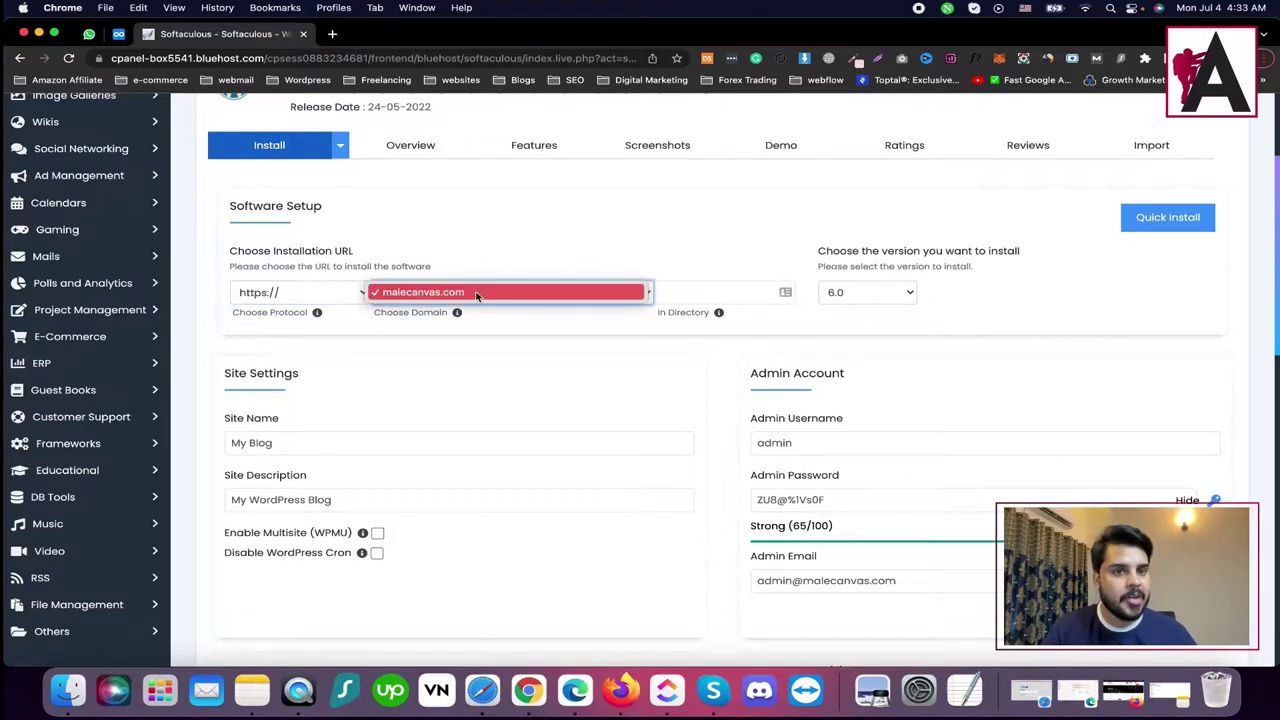
pyautogui.click(476, 293)
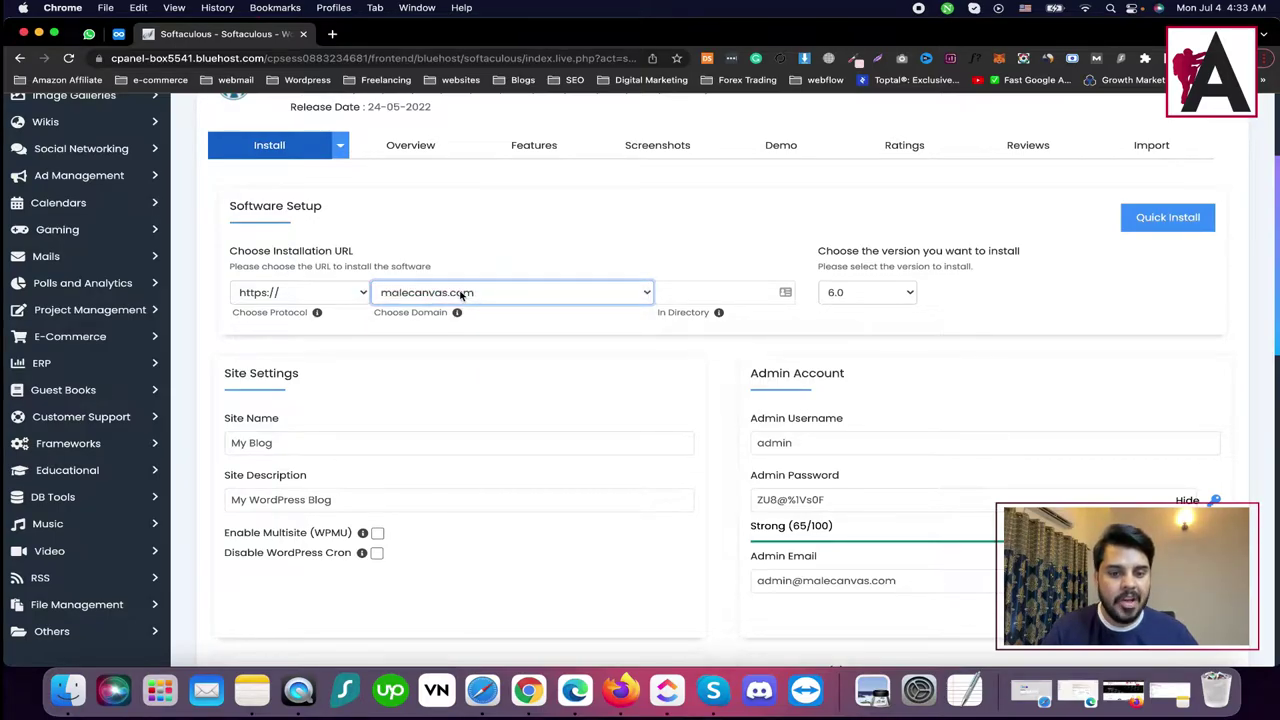
pyautogui.moveTo(660, 313); pyautogui.dragTo(710, 311)
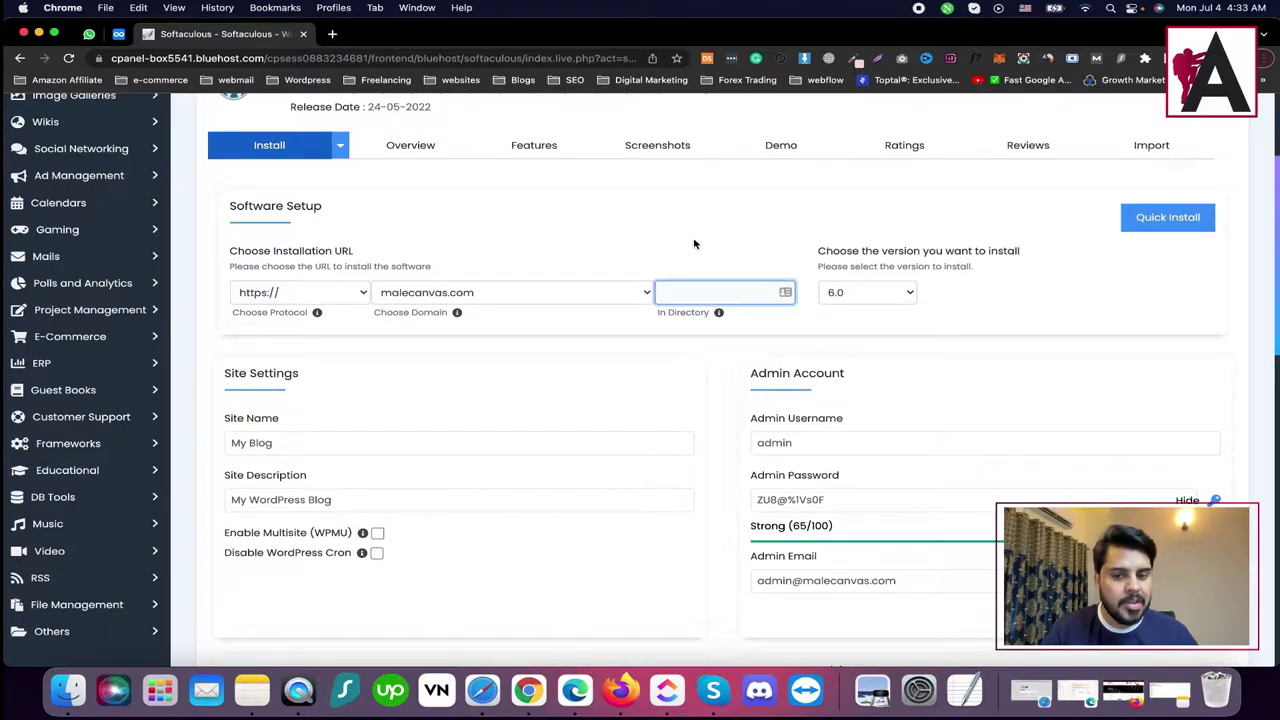
pyautogui.hotkey('shift', 'Tab')
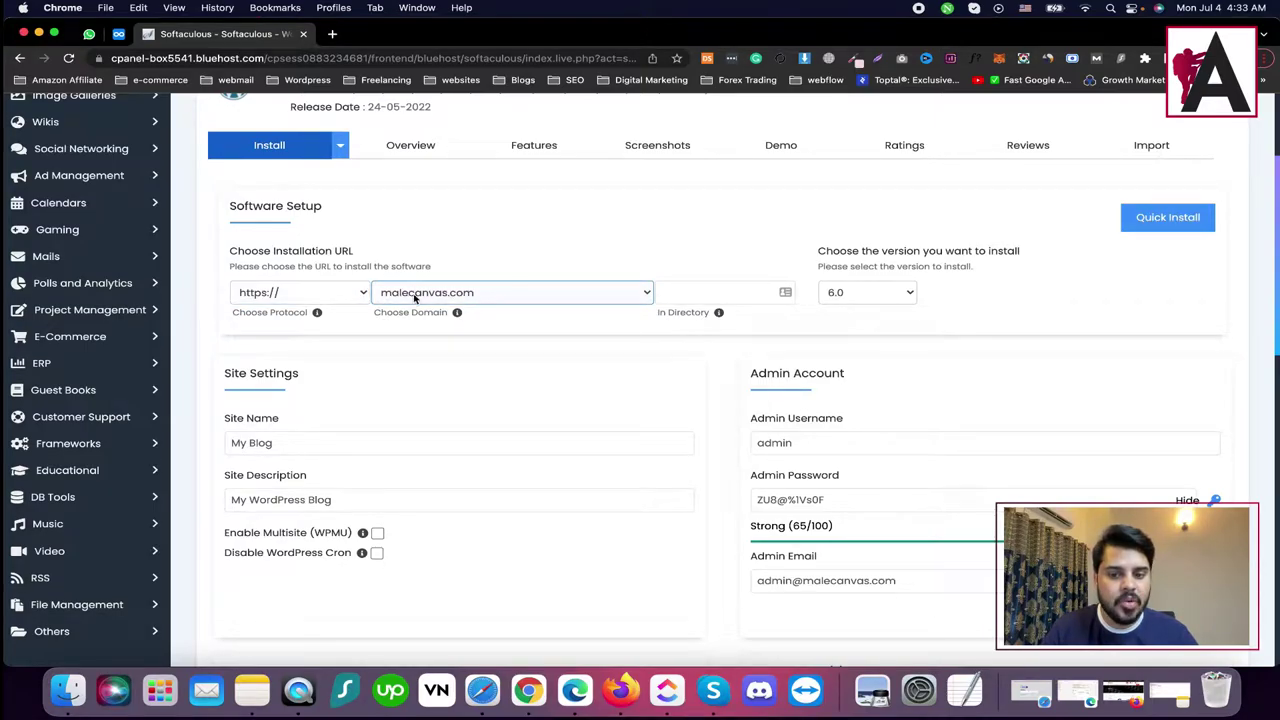
pyautogui.press('Tab')
pyautogui.press('Tab')
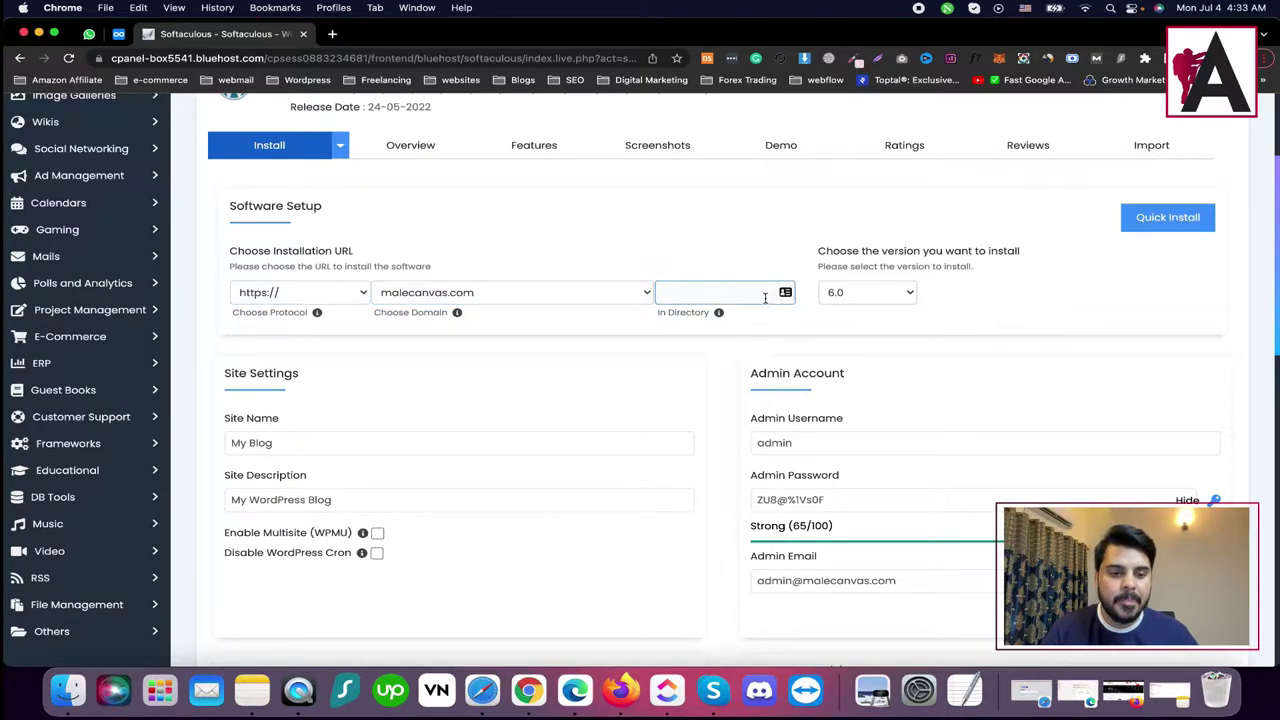
pyautogui.click(897, 298)
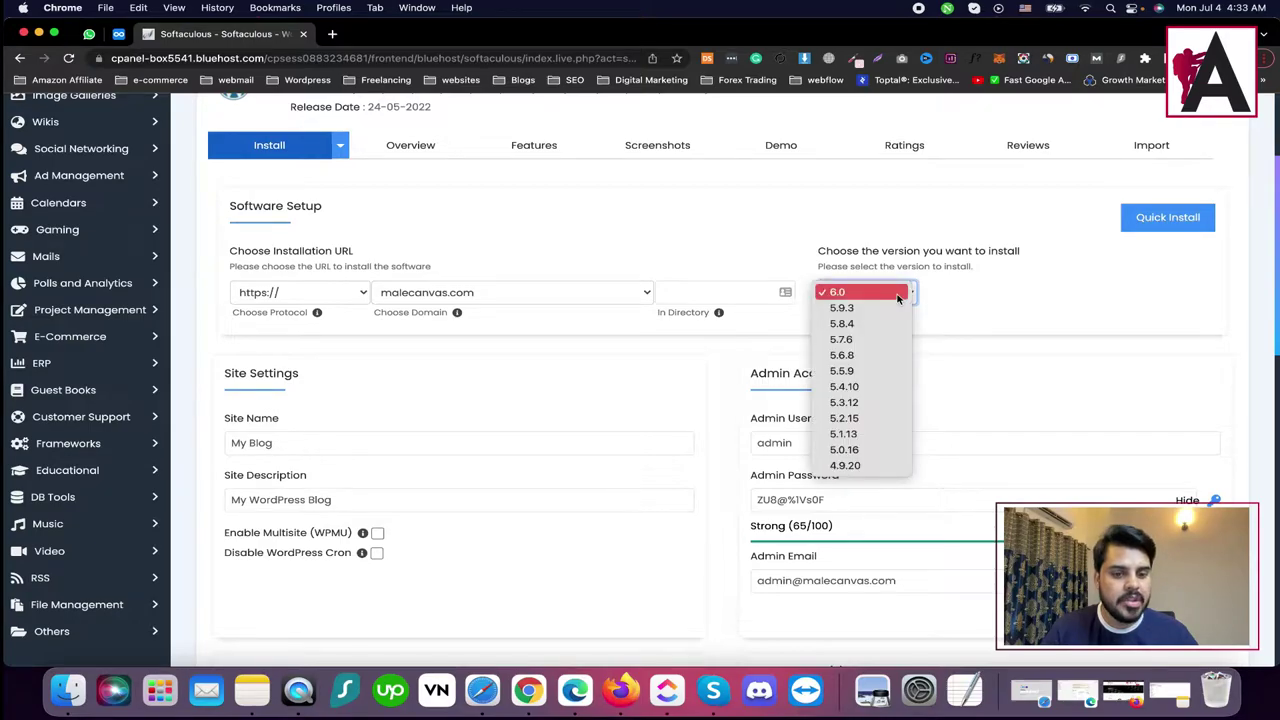
pyautogui.click(890, 293)
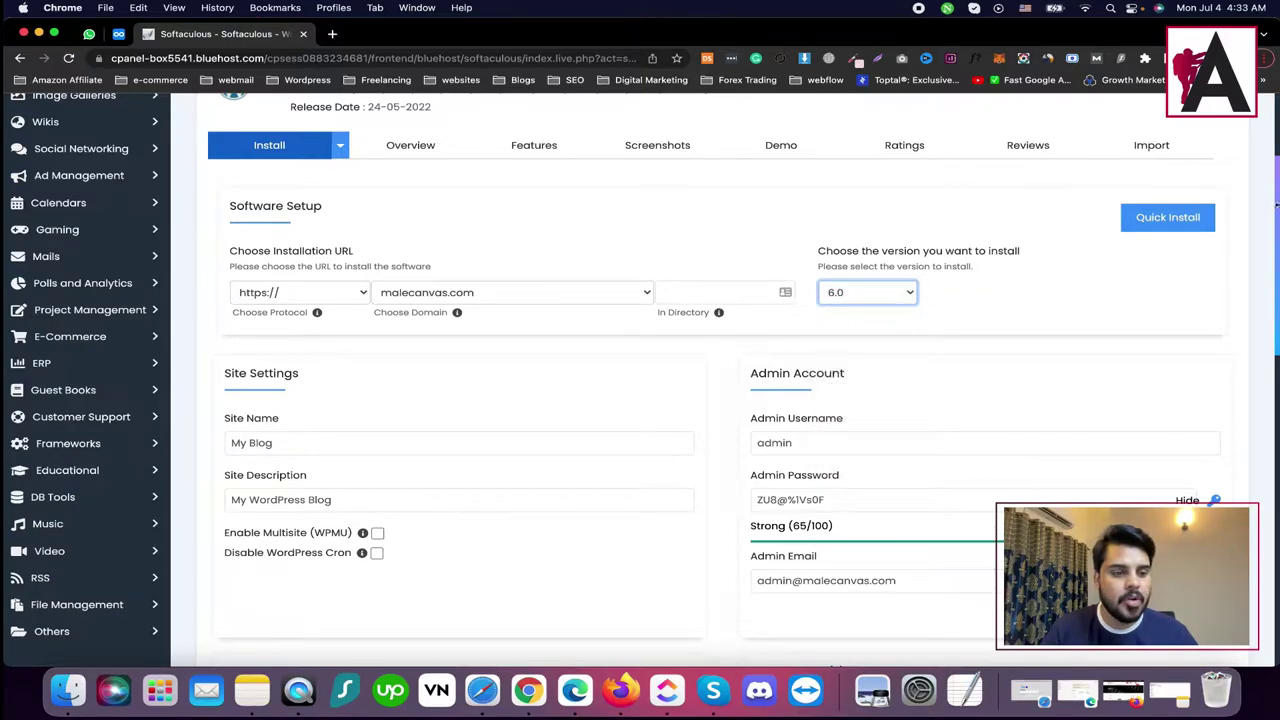
pyautogui.moveTo(1272, 192); pyautogui.dragTo(1276, 243)
# - Review the default site name 'My Blog' and site description, leaving them unchanged
pyautogui.click(275, 350)
pyautogui.moveTo(275, 350); pyautogui.dragTo(200, 354)
pyautogui.moveTo(323, 400); pyautogui.dragTo(266, 374)
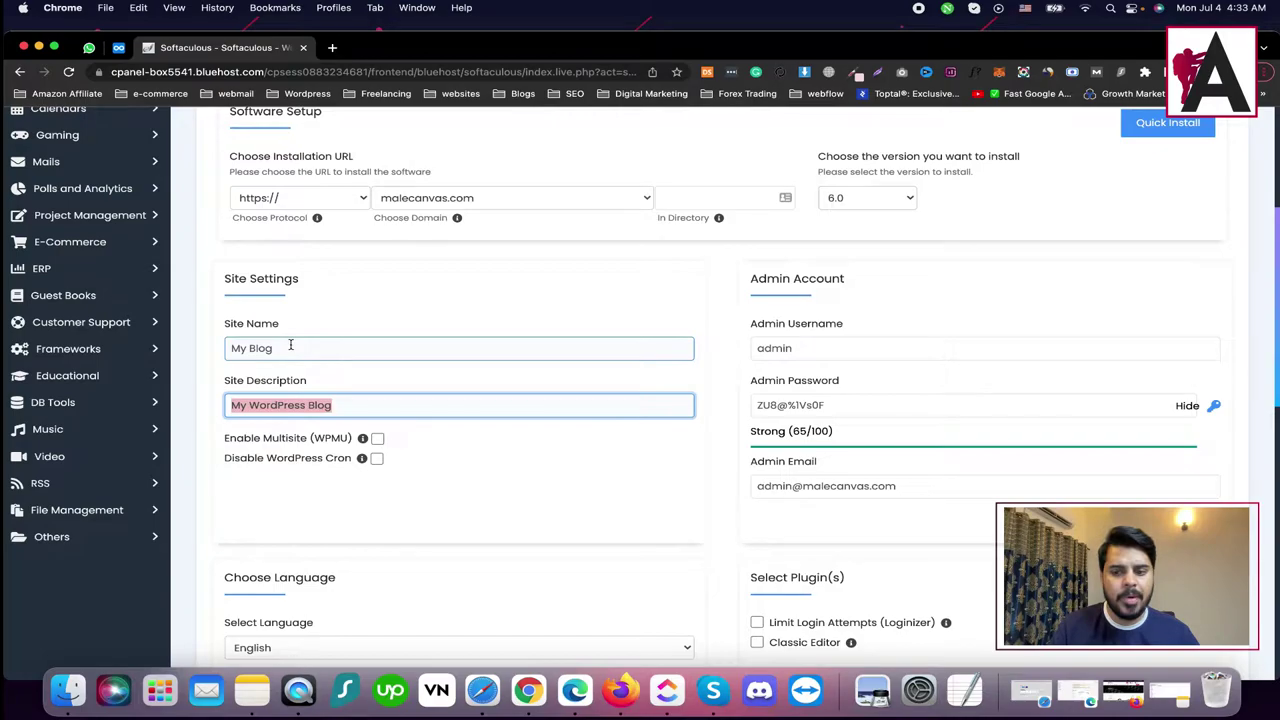
pyautogui.click(418, 330)
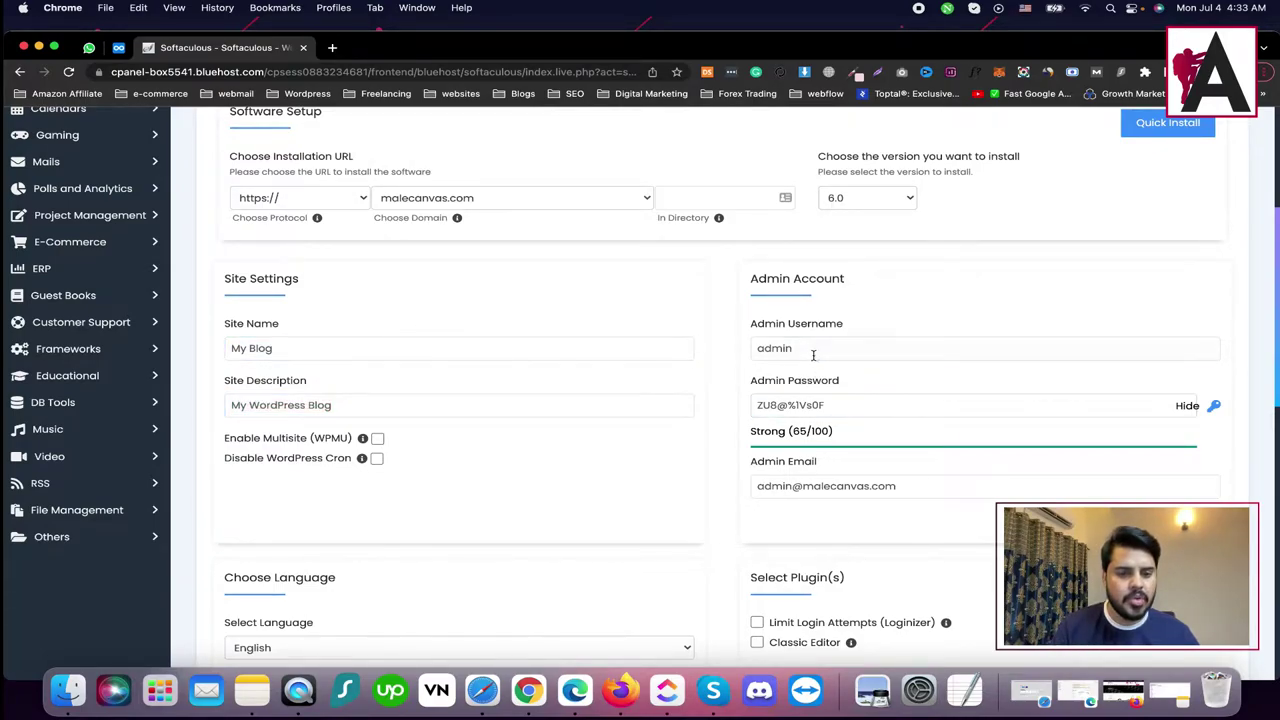
# - Replace the default admin username and generated password with your own strong values
pyautogui.moveTo(808, 350); pyautogui.dragTo(734, 349)
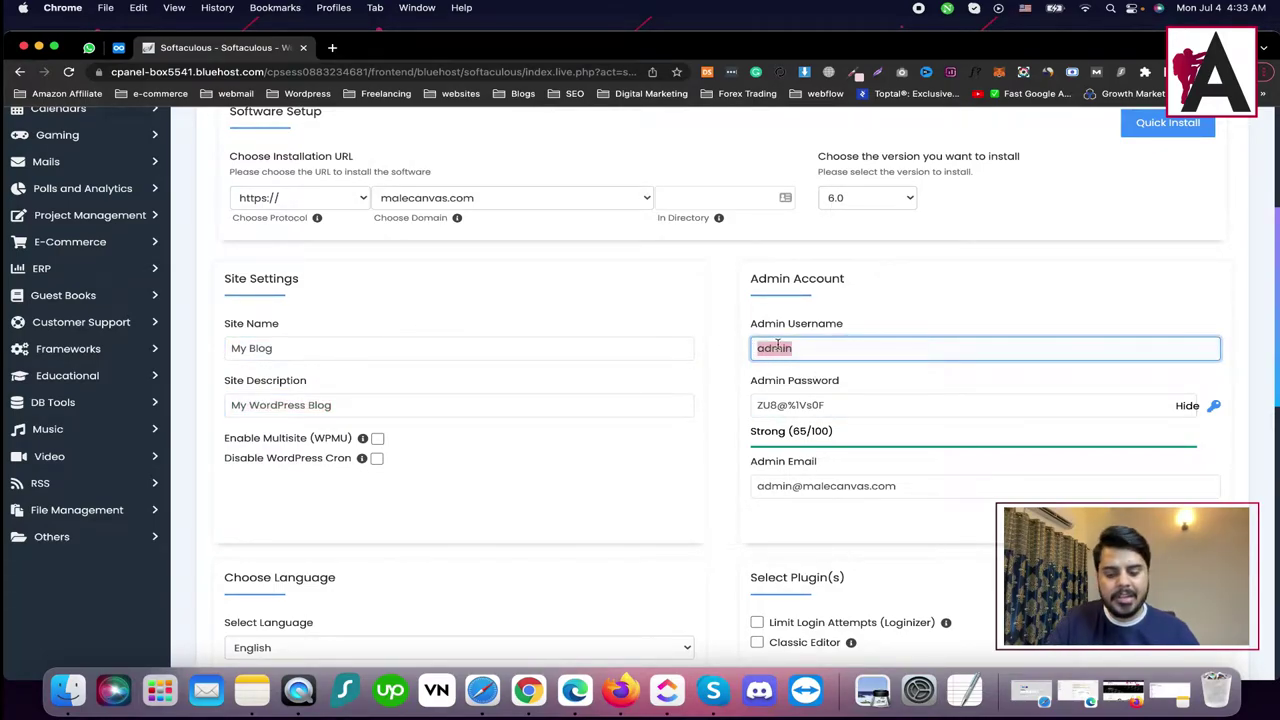
pyautogui.write('ahsan')
pyautogui.moveTo(757, 405); pyautogui.dragTo(831, 404)
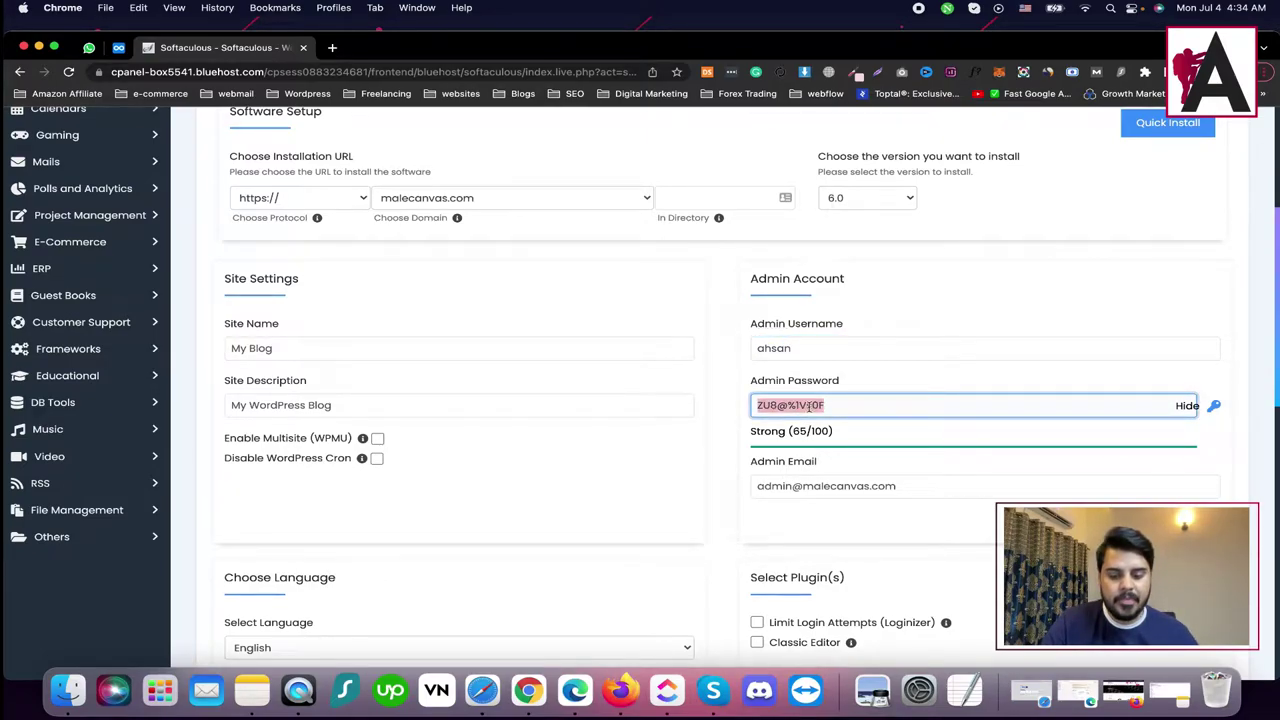
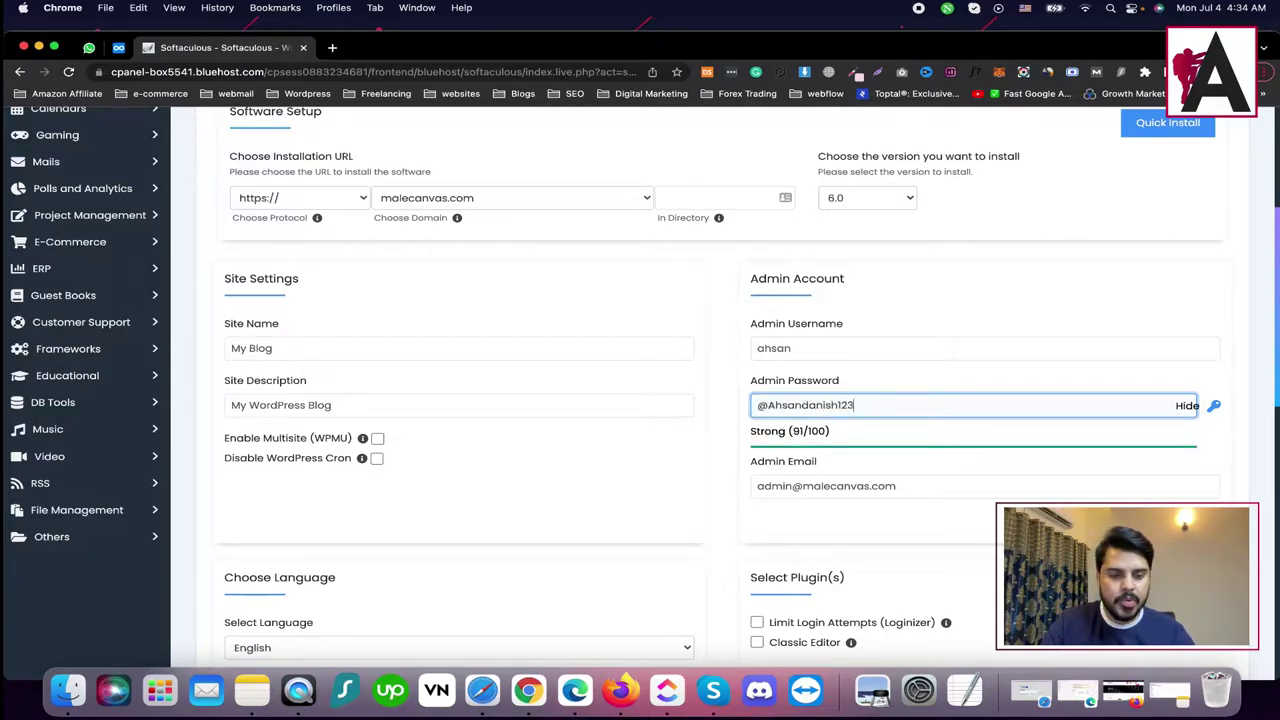
pyautogui.press('super+a')
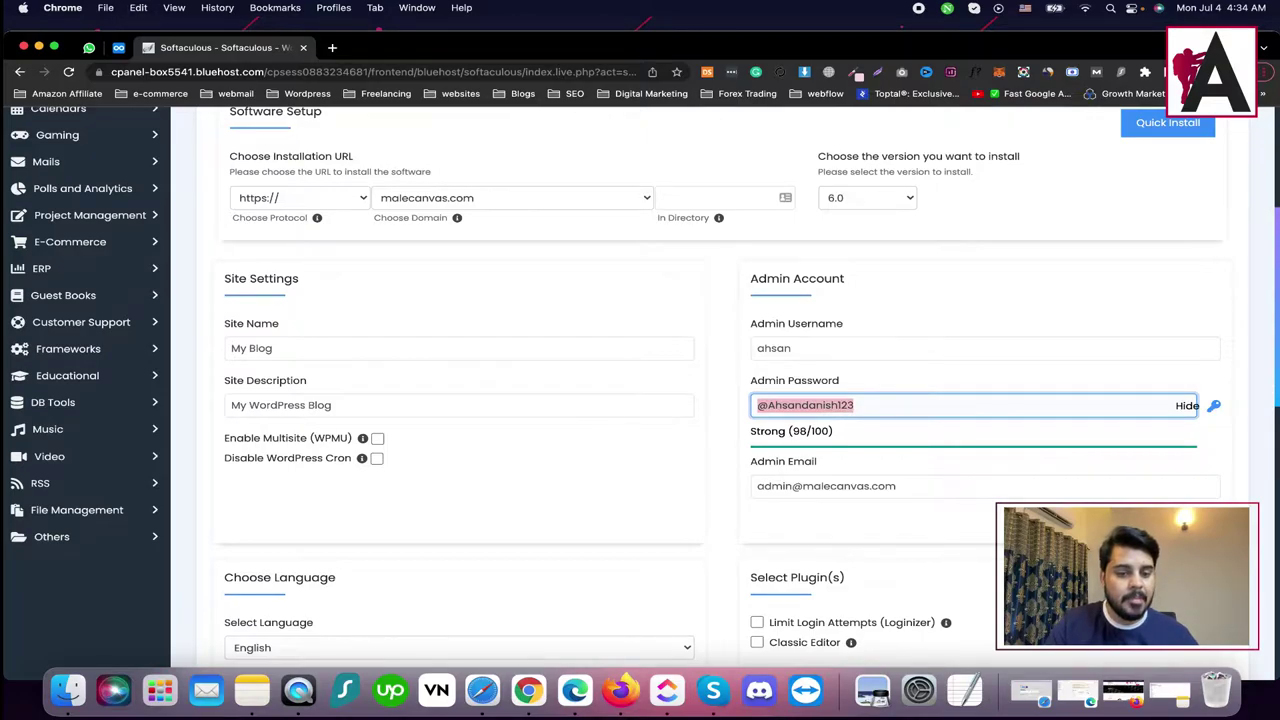
pyautogui.click(748, 366)
pyautogui.click(812, 480)
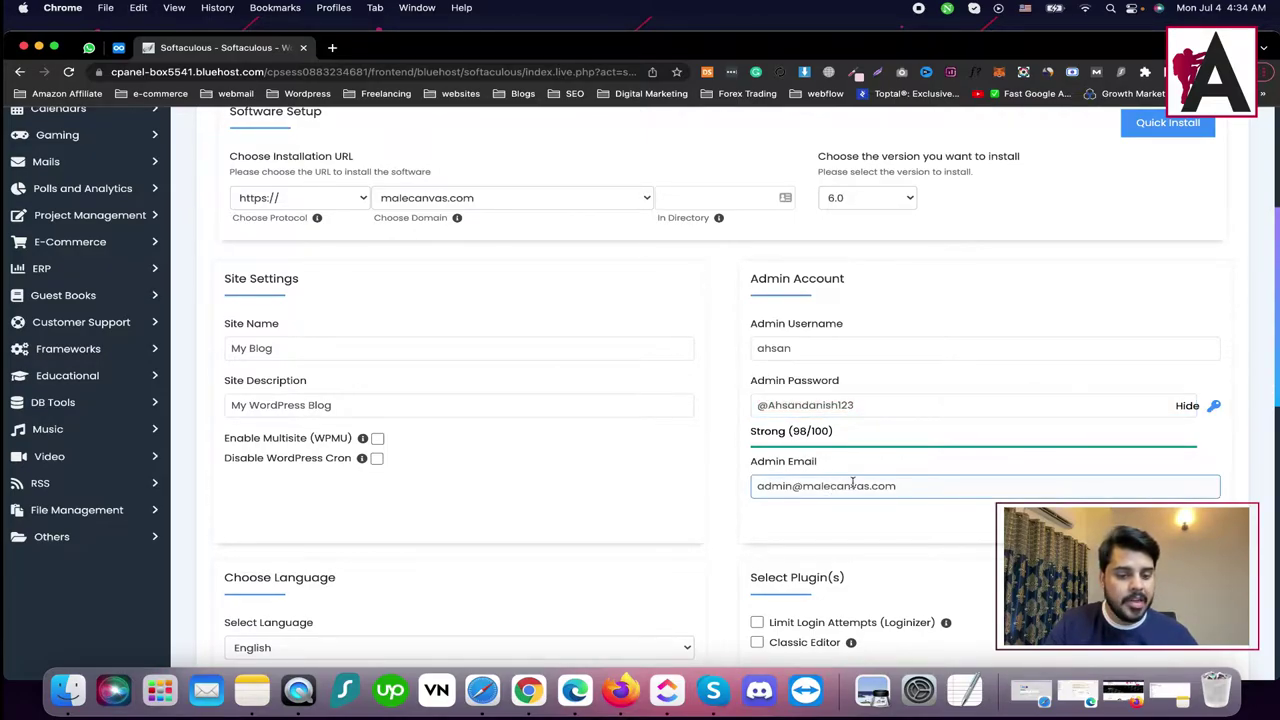
pyautogui.tripleClick(914, 489)
pyautogui.click(803, 485)
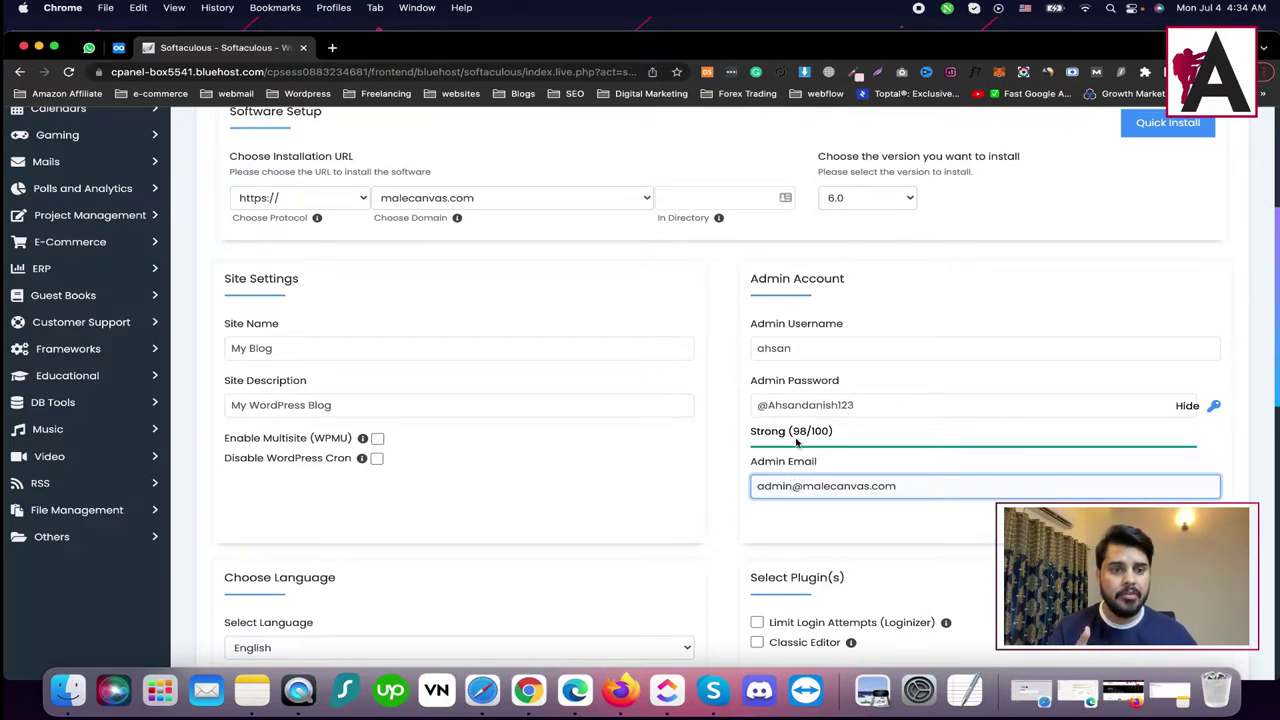
pyautogui.doubleClick(1006, 46)
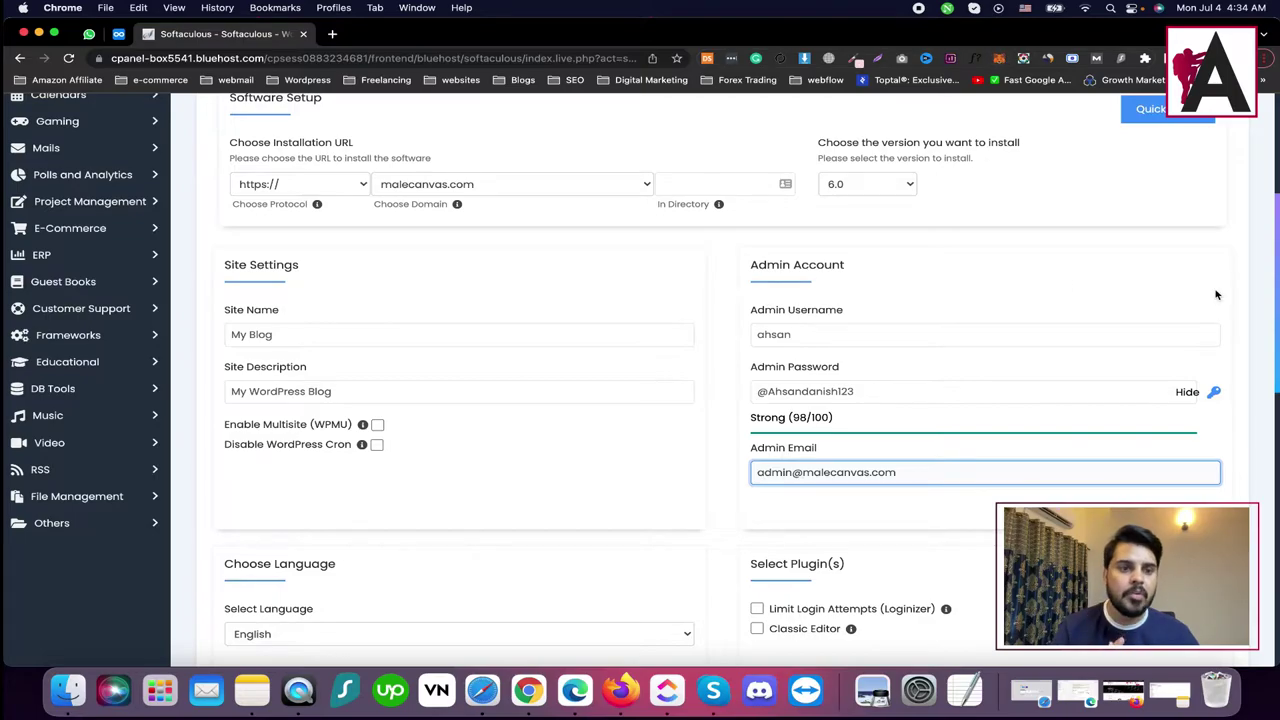
pyautogui.scroll(-4, 1240, 323)
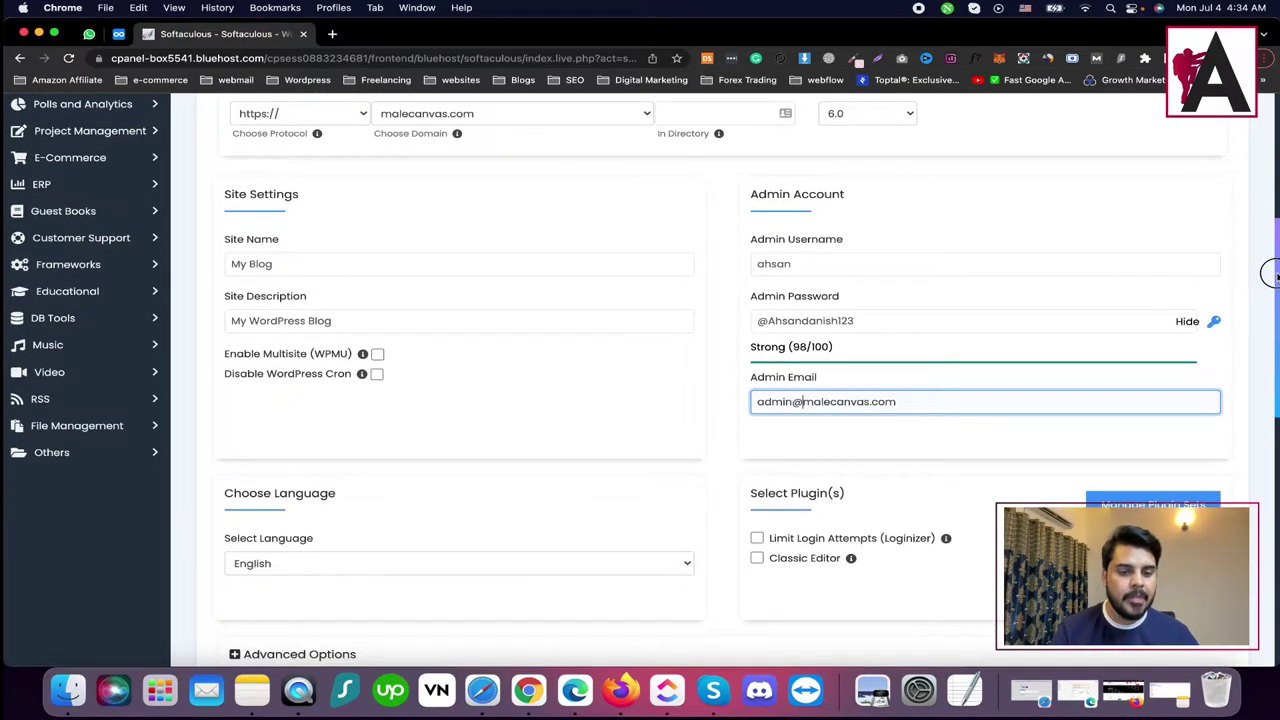
pyautogui.moveTo(791, 274); pyautogui.dragTo(717, 277)
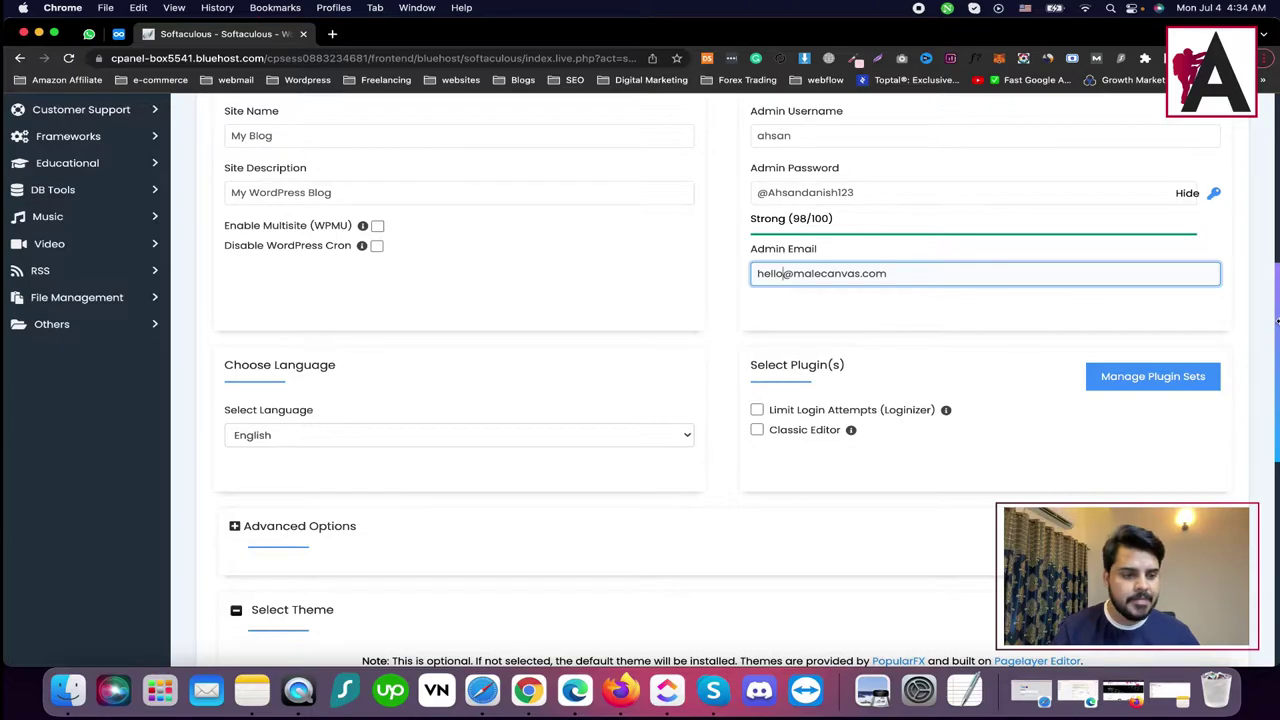
# - Submit the WordPress install form, which fails because .htaccess already exists in the target folder
pyautogui.scroll(-1, 1275, 314)
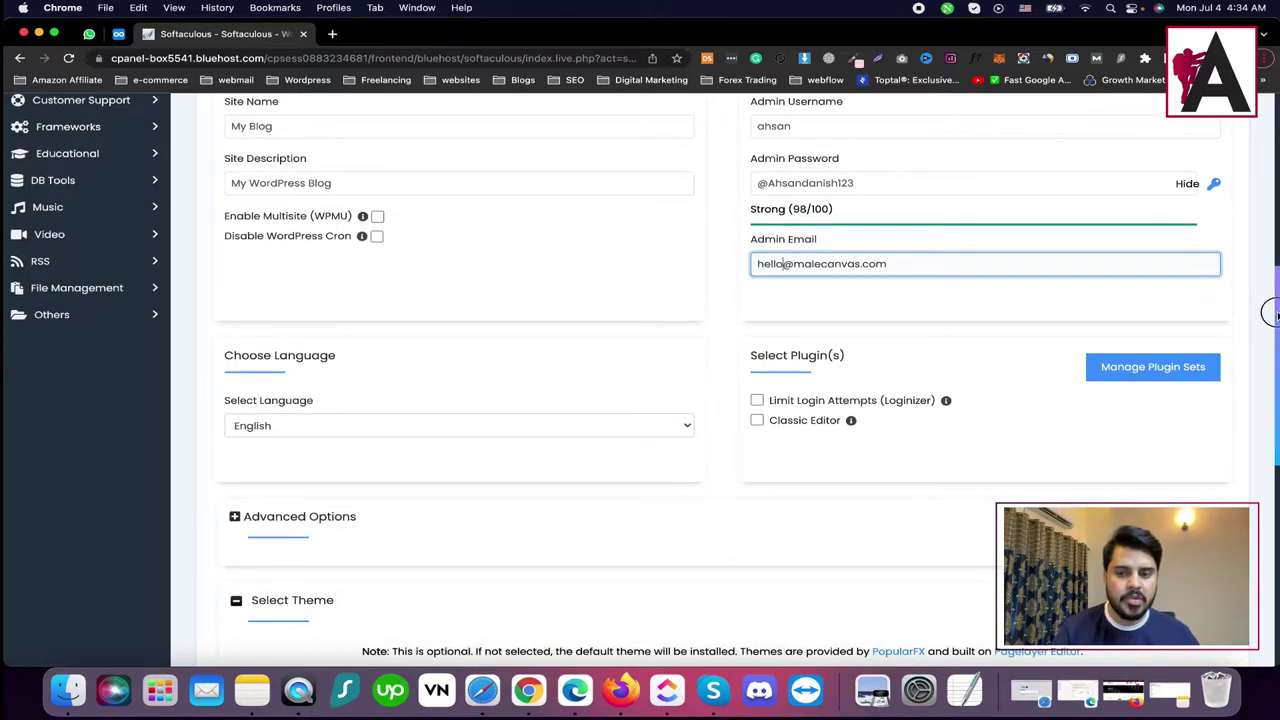
pyautogui.scroll(-5, 1272, 314)
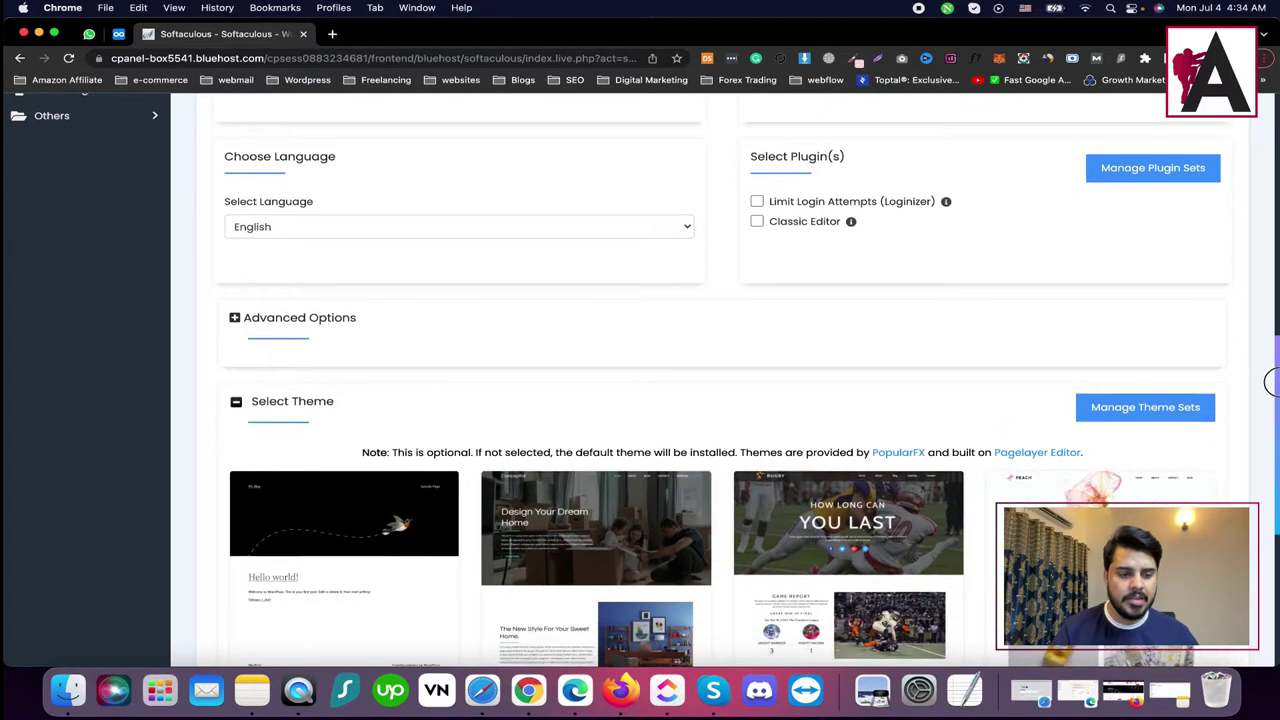
pyautogui.moveTo(1273, 414); pyautogui.dragTo(1271, 520)
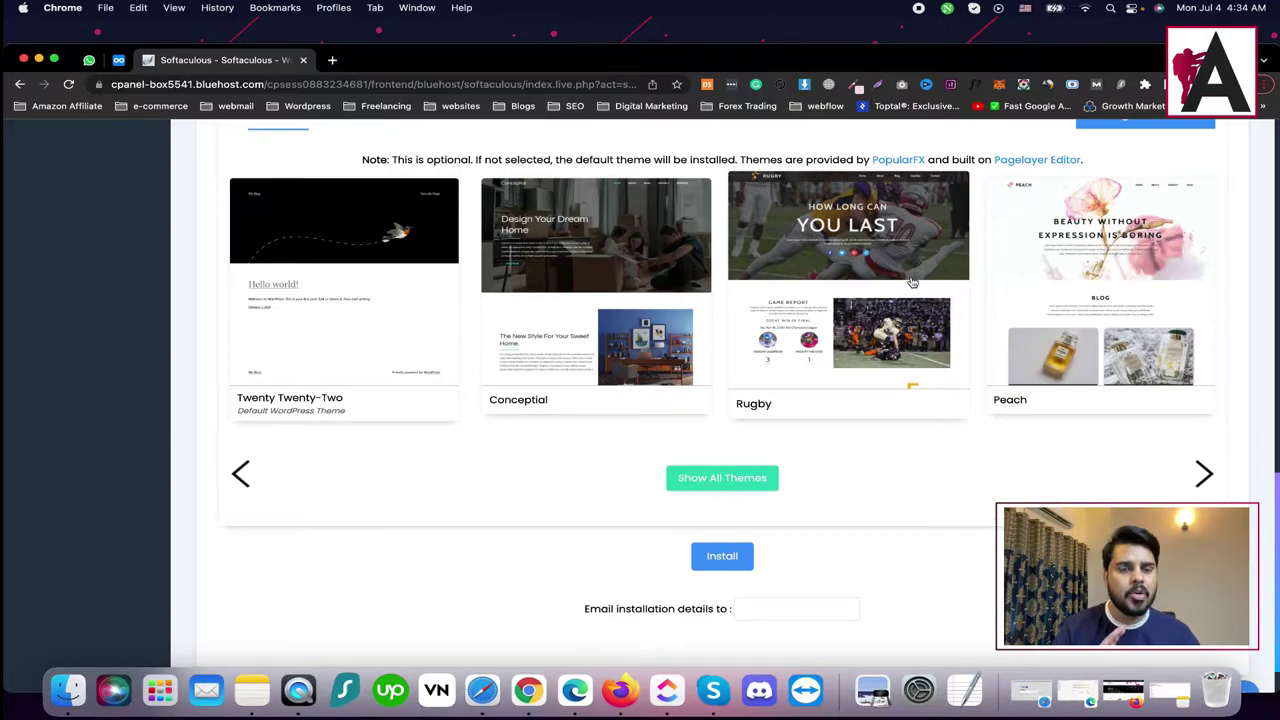
pyautogui.click(722, 558)
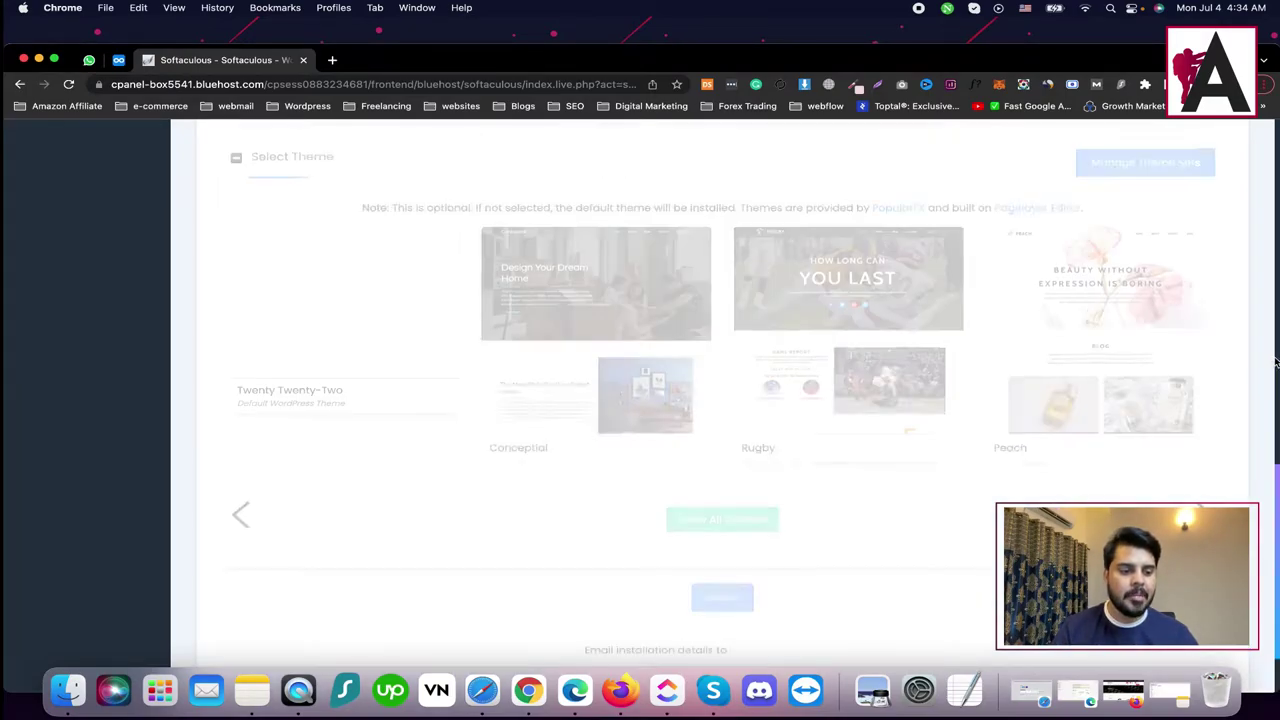
pyautogui.moveTo(1276, 482); pyautogui.dragTo(1272, 206)
# - Allow overwriting all existing files and rerun the WordPress installation on malecanvas.com
pyautogui.moveTo(1277, 285); pyautogui.dragTo(1268, 156)
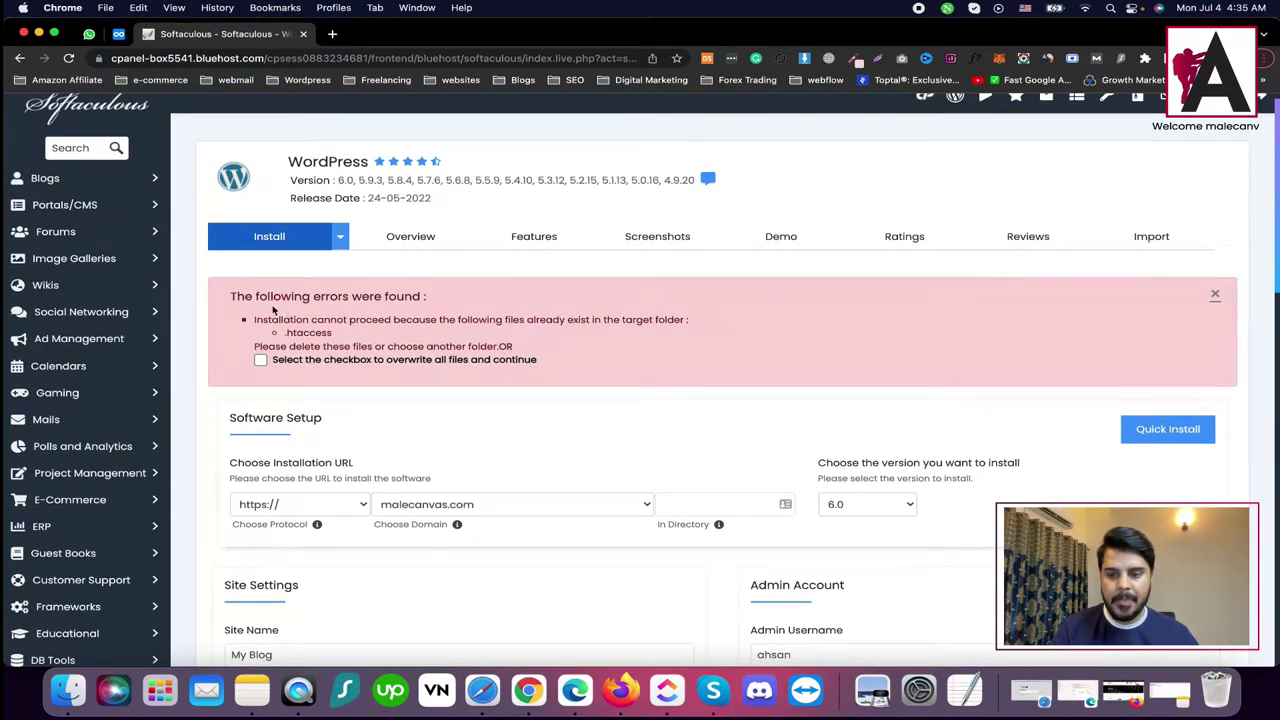
pyautogui.moveTo(254, 320); pyautogui.dragTo(695, 321)
pyautogui.click(695, 321)
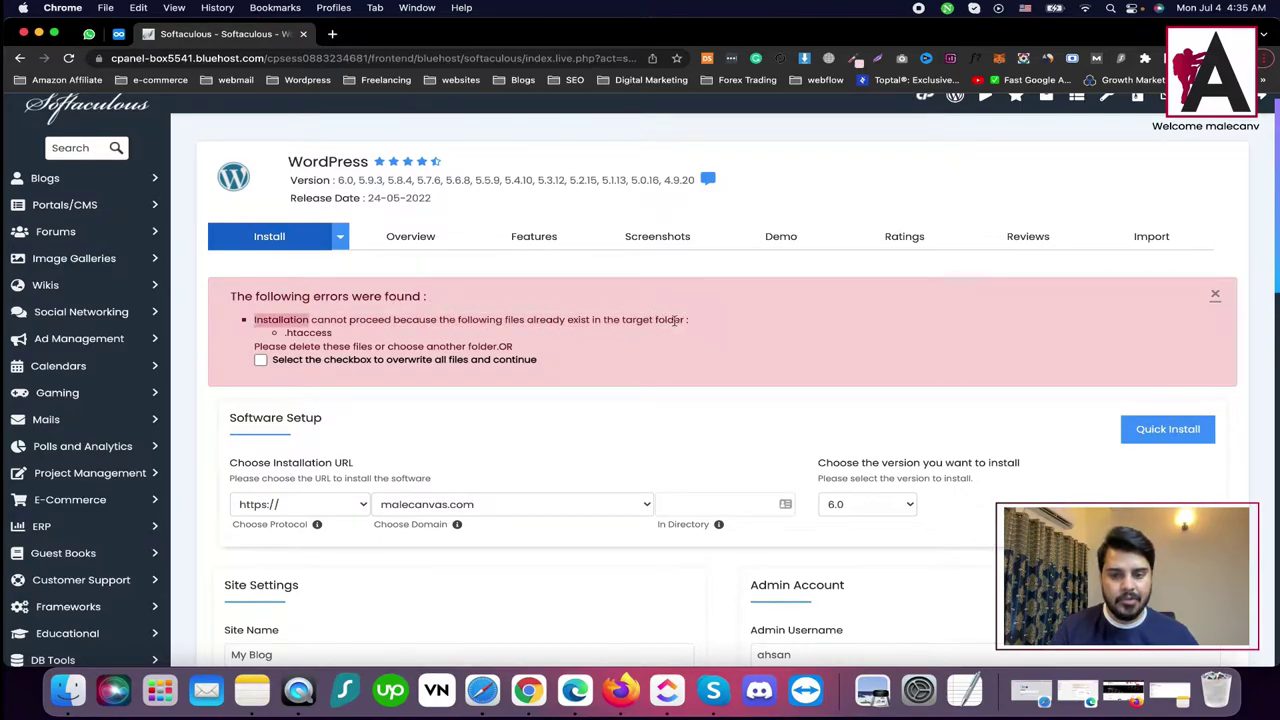
pyautogui.click(261, 361)
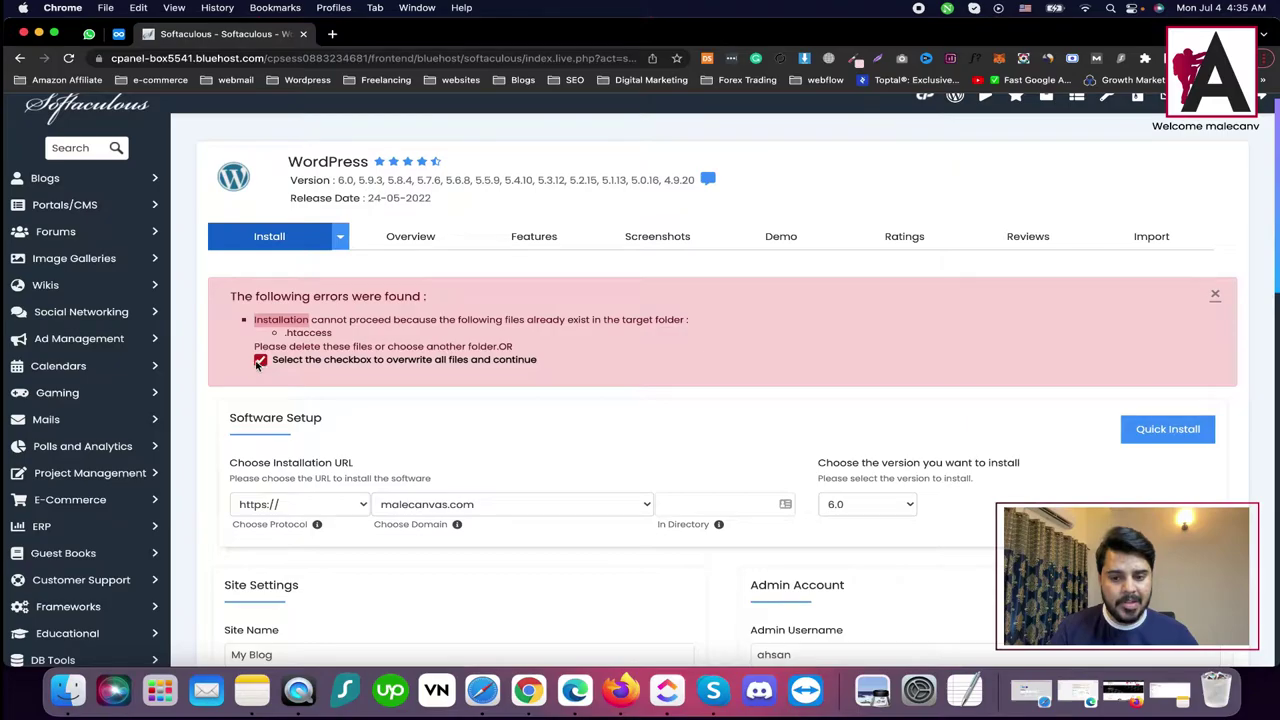
pyautogui.moveTo(1277, 241); pyautogui.dragTo(1272, 623)
pyautogui.click(716, 483)
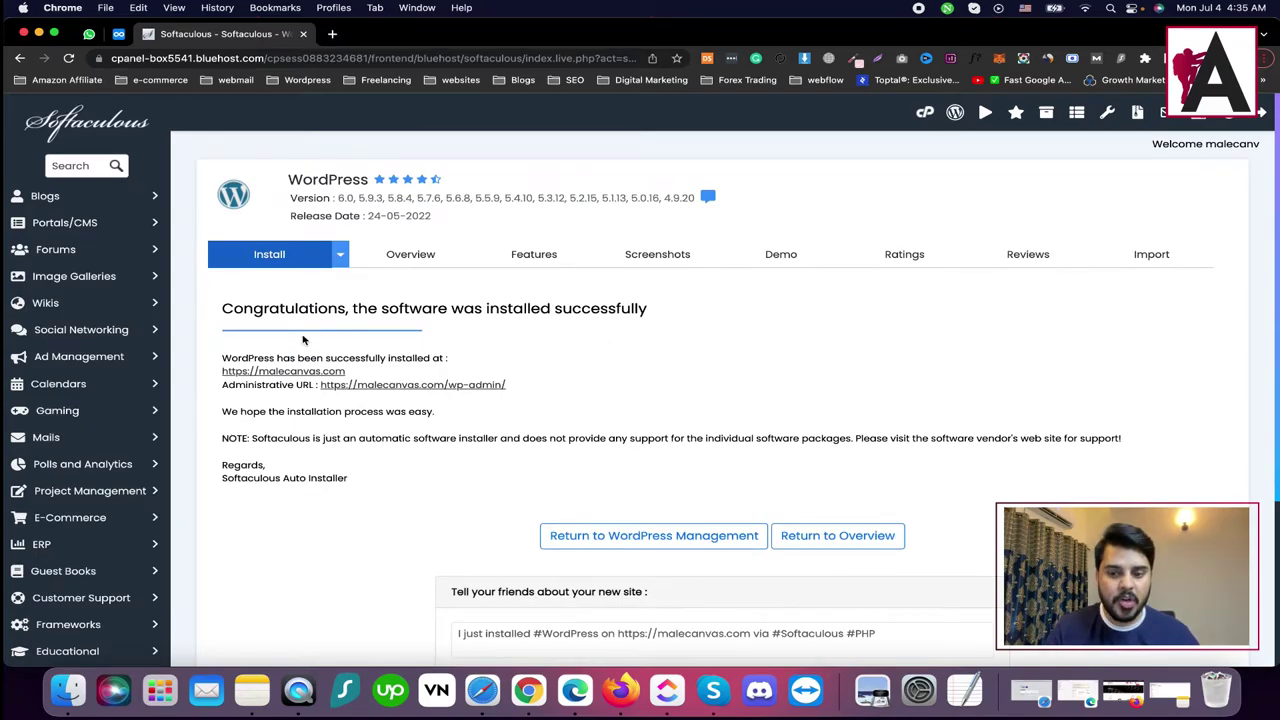
pyautogui.moveTo(225, 361); pyautogui.dragTo(558, 478)
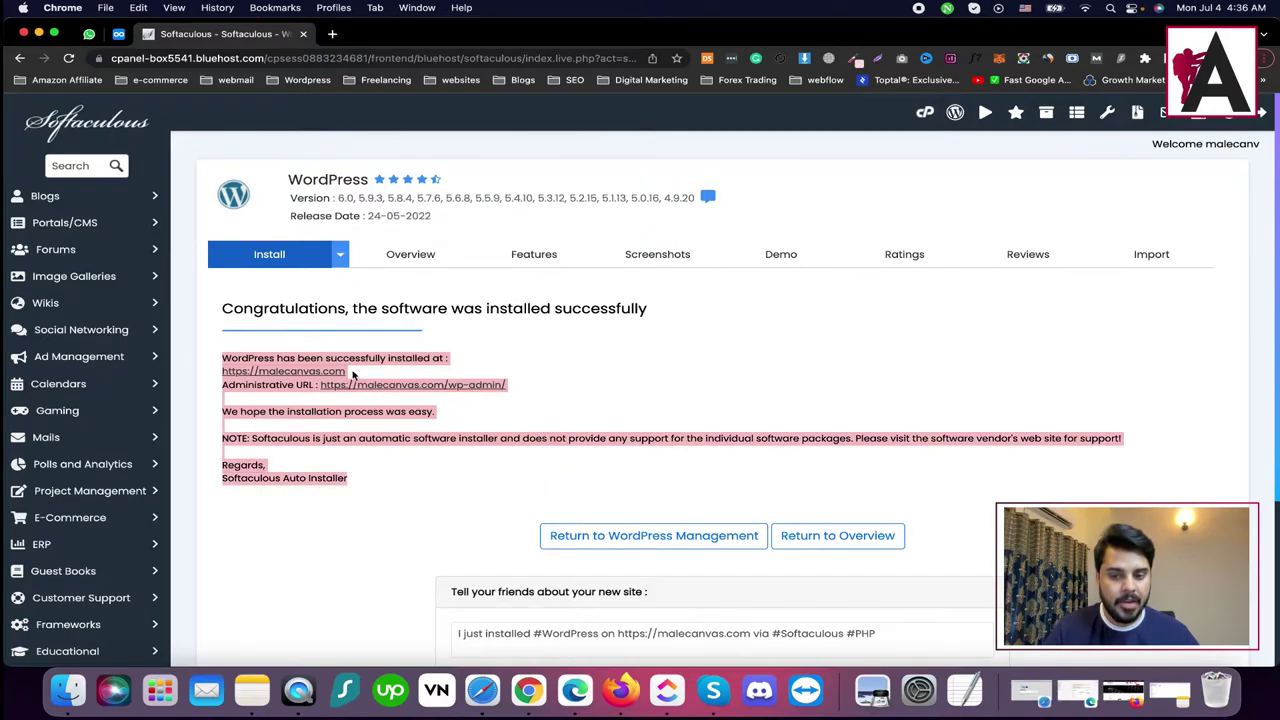
pyautogui.tripleClick(413, 359)
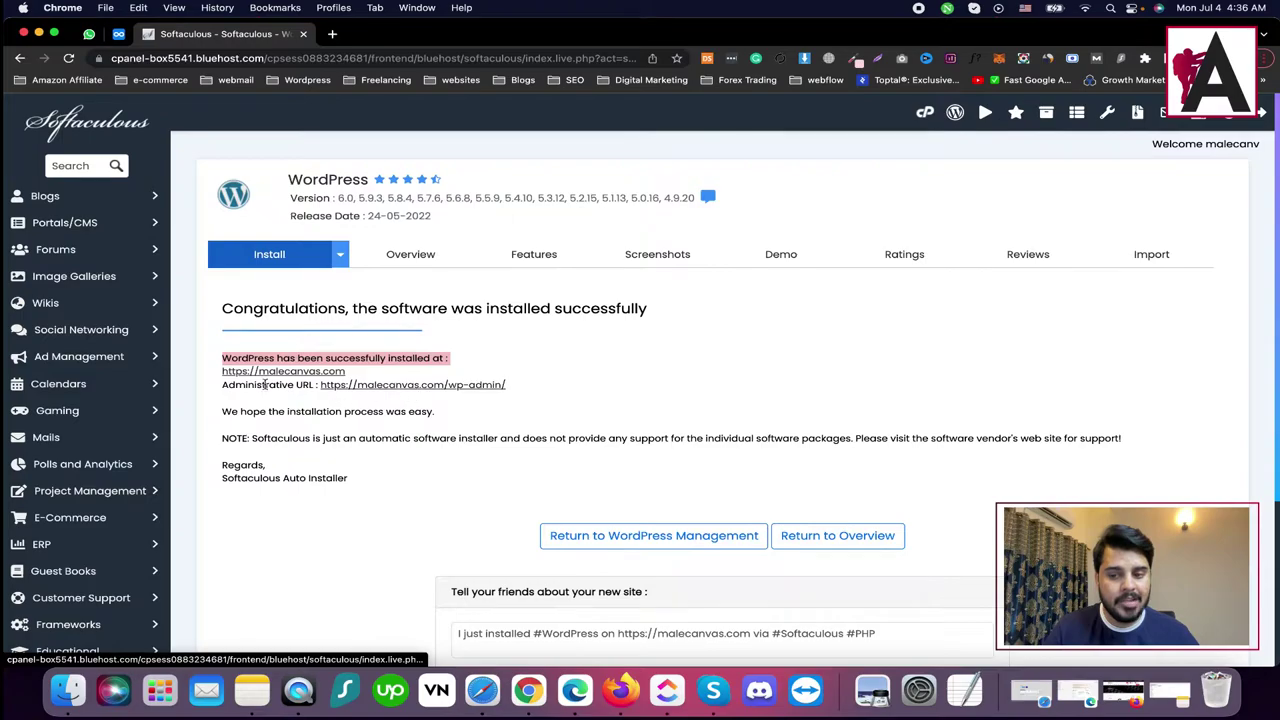
pyautogui.moveTo(348, 372); pyautogui.dragTo(214, 369)
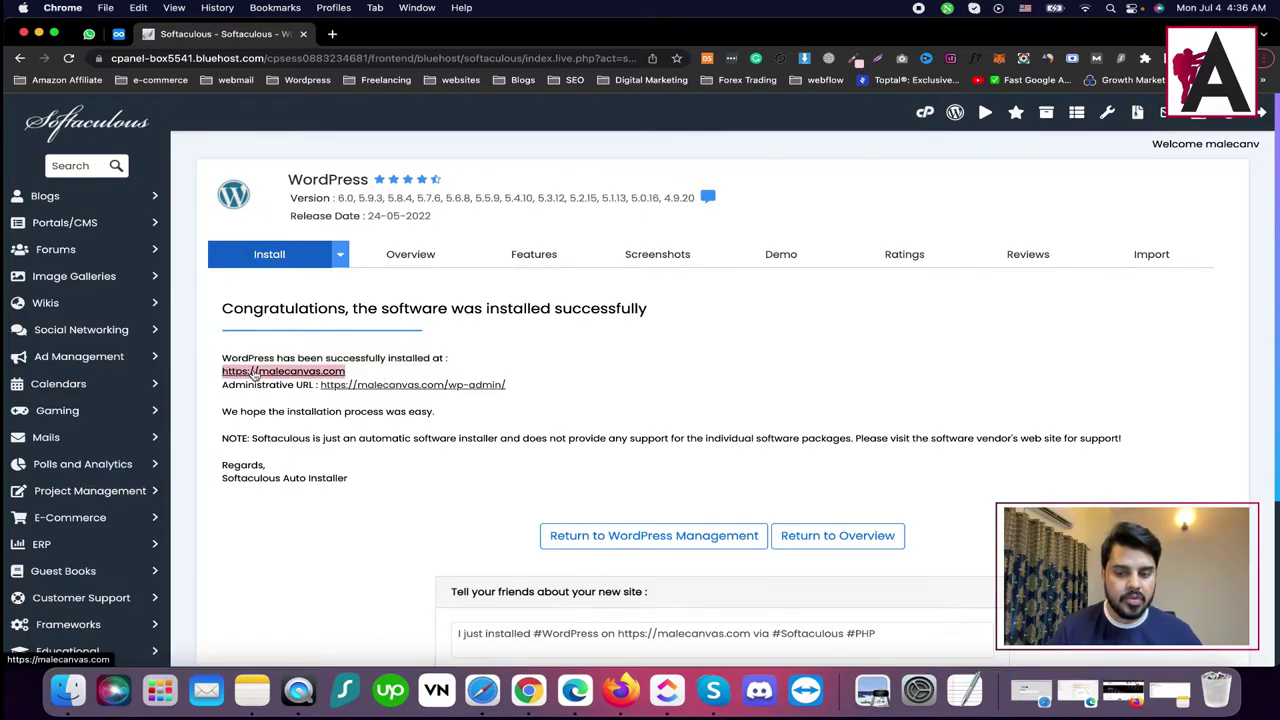
pyautogui.rightClick(254, 369)
pyautogui.click(285, 490)
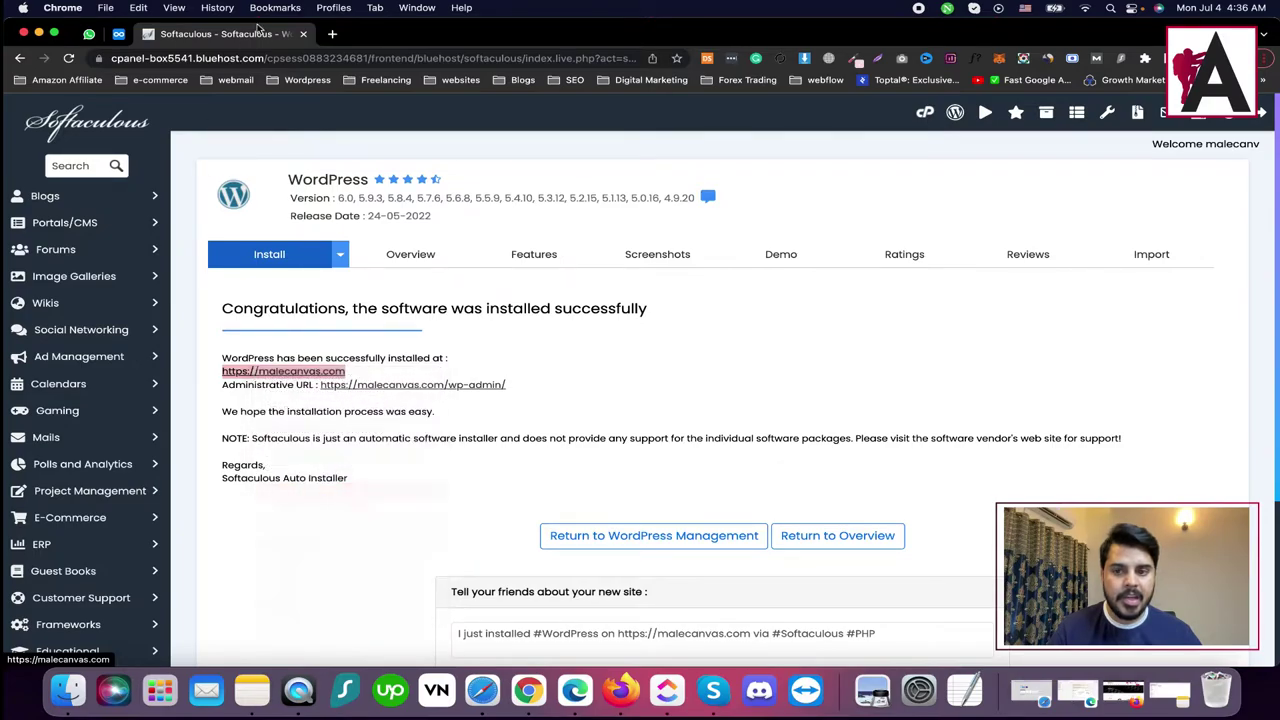
pyautogui.click(333, 34)
pyautogui.rightClick(363, 57)
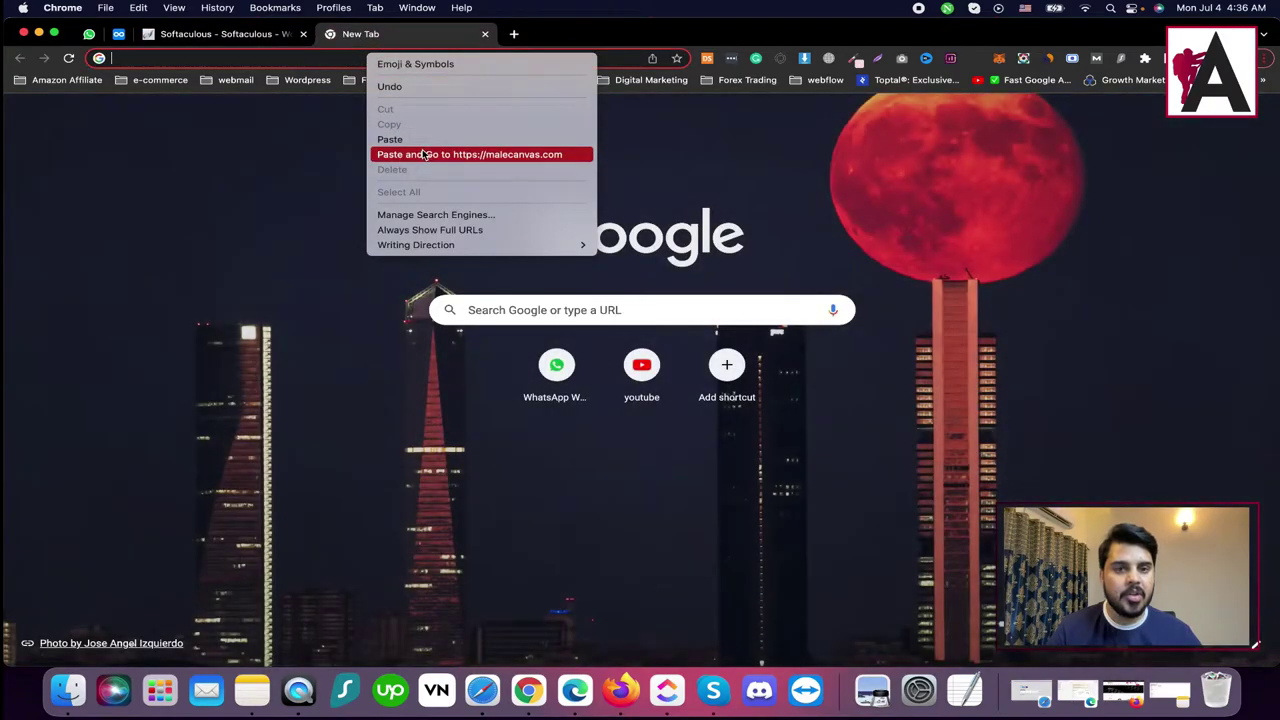
pyautogui.click(422, 154)
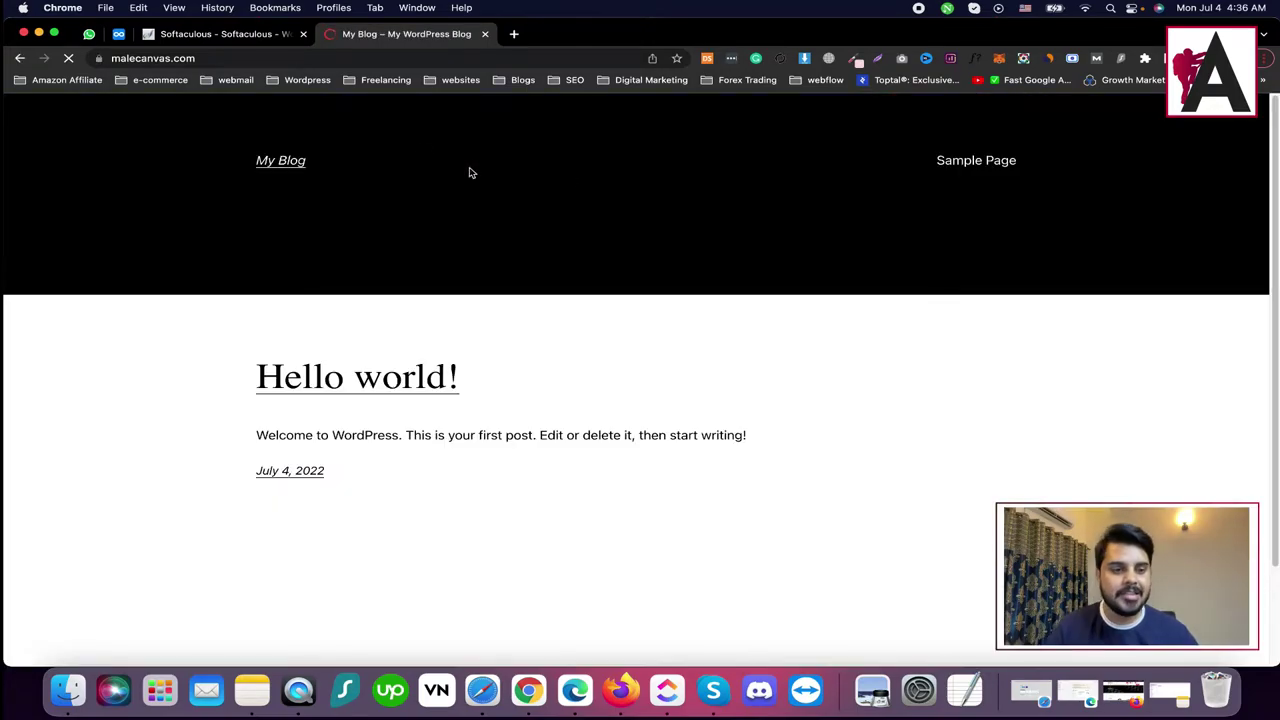
pyautogui.scroll(-2, 1272, 313)
pyautogui.moveTo(1272, 313); pyautogui.dragTo(1270, 114)
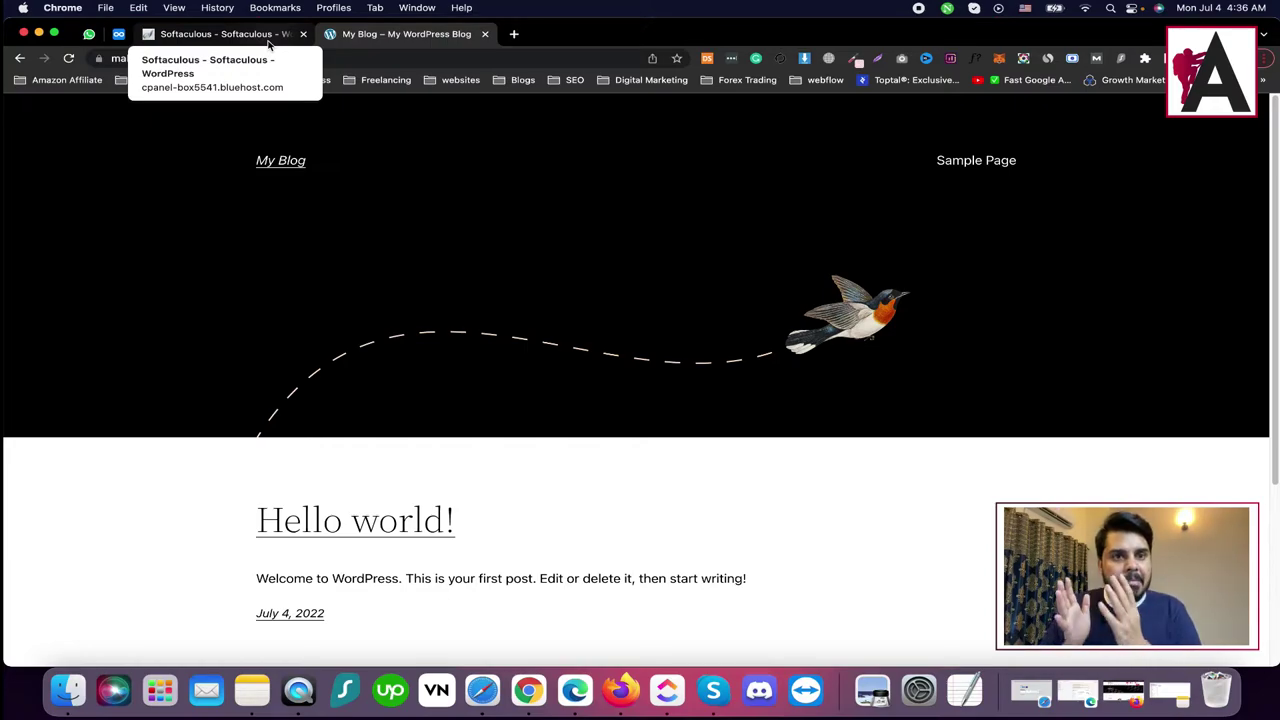
# - Return the Softaculous tab to its overview, then go back to the blog tab's address
pyautogui.click(168, 40)
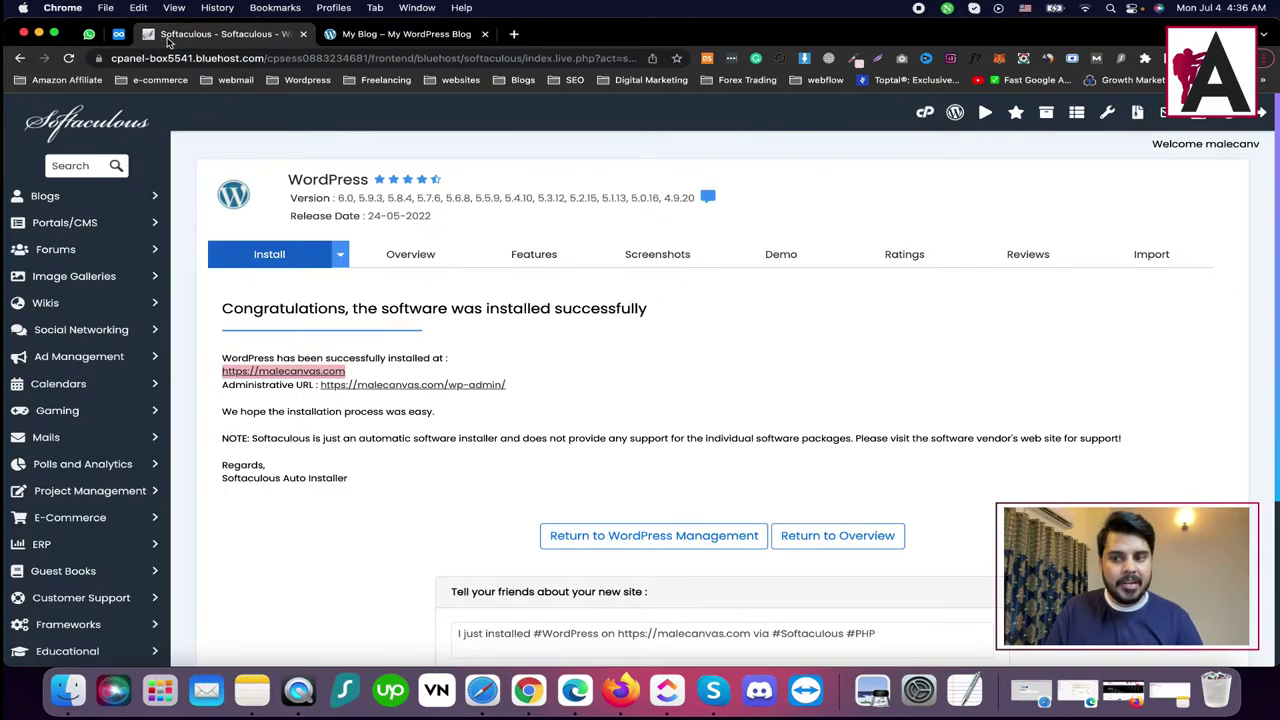
pyautogui.click(20, 62)
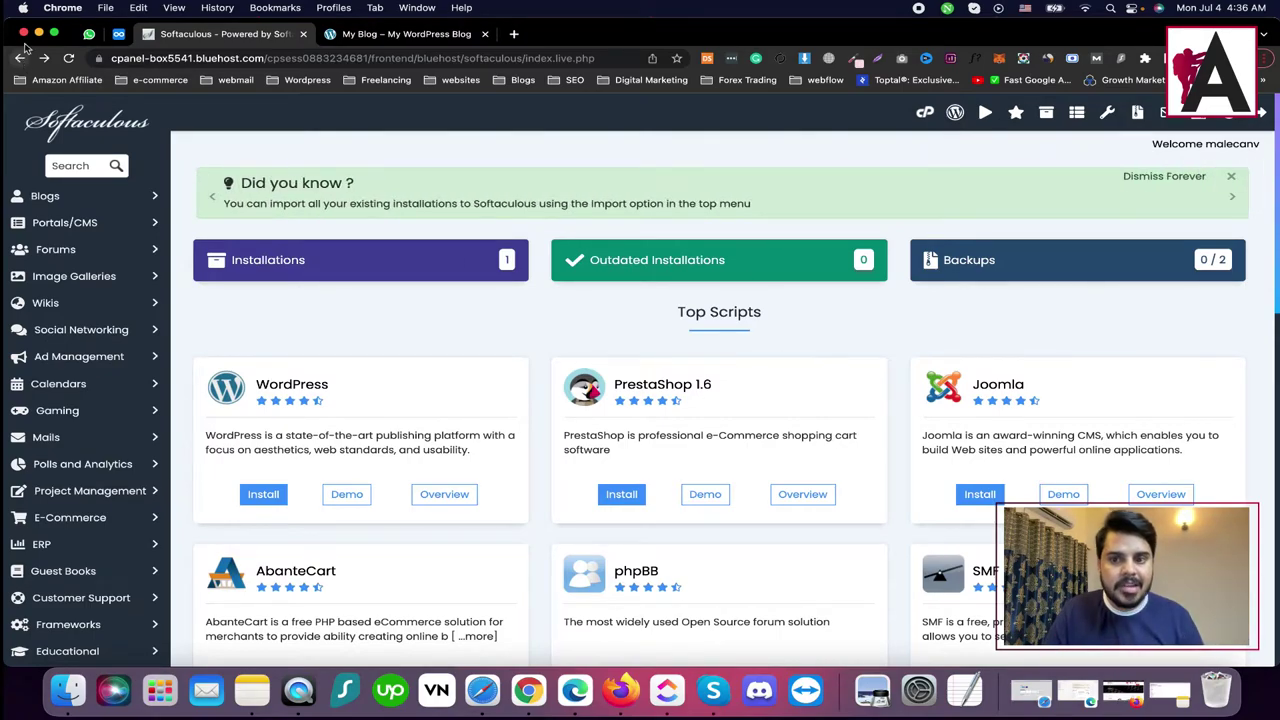
pyautogui.click(369, 38)
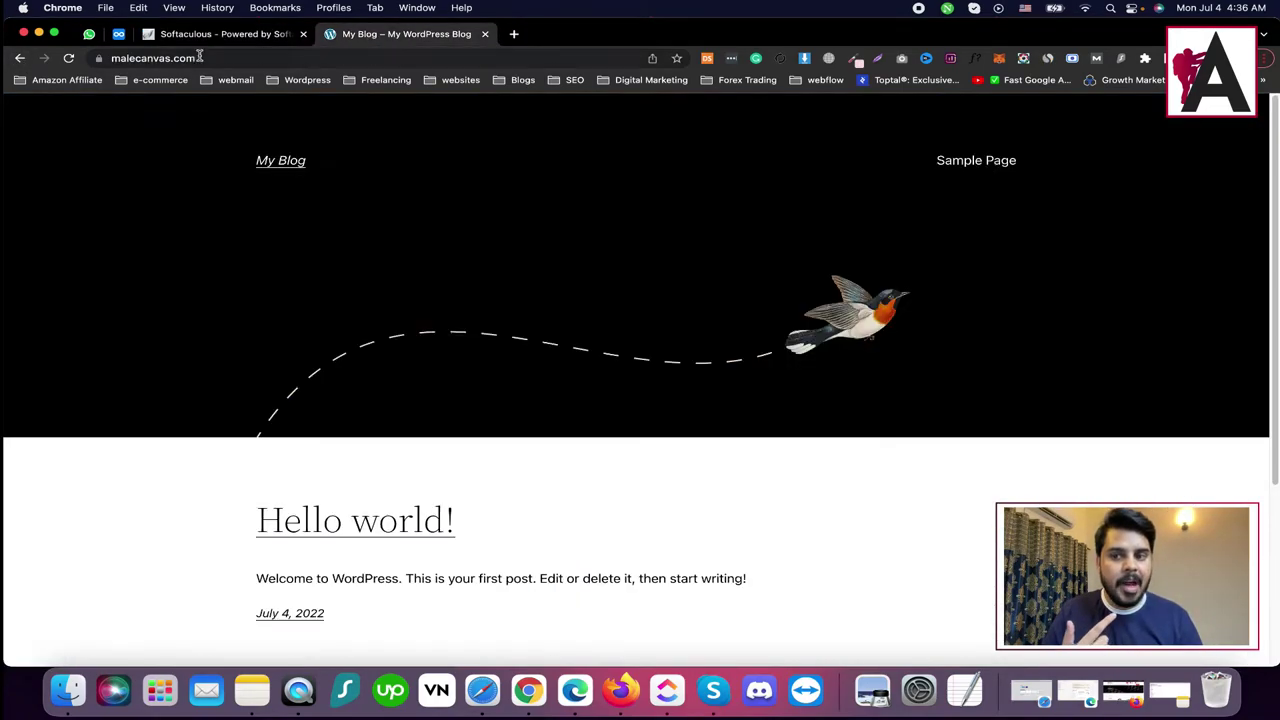
pyautogui.click(217, 58)
# - Open the WordPress admin login at malecanvas.com/wp-admin
pyautogui.click(238, 58)
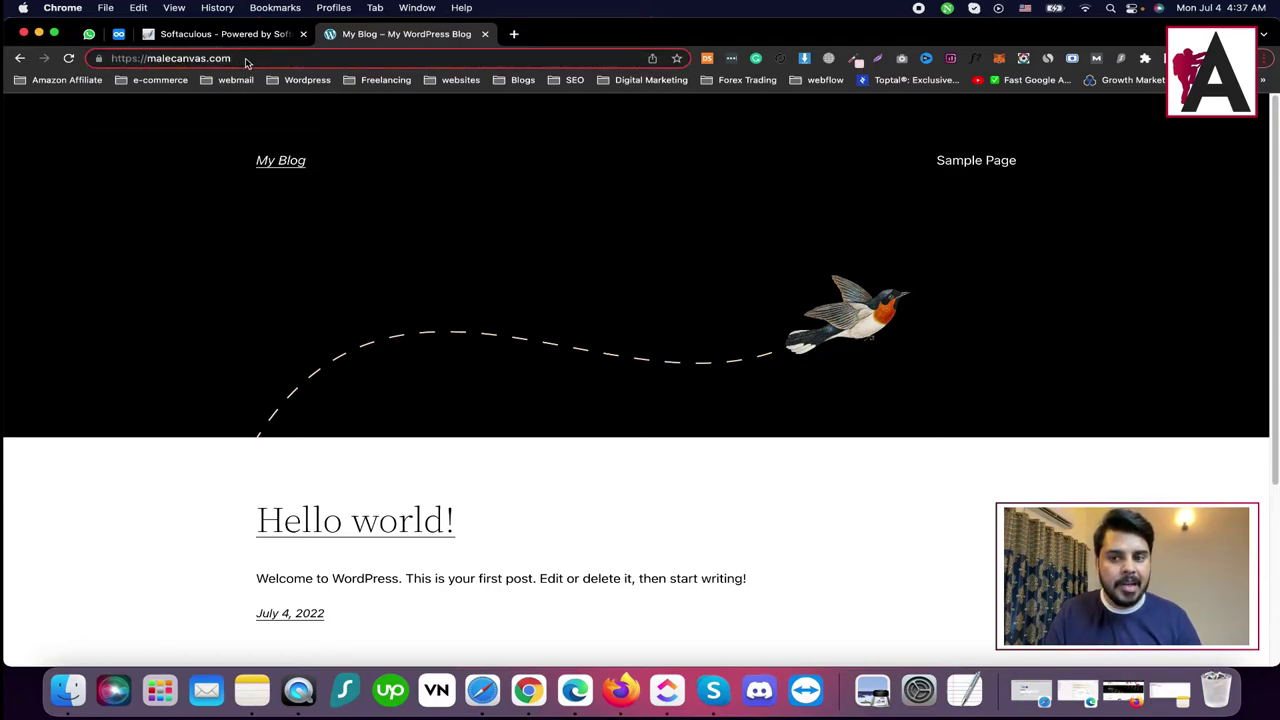
pyautogui.write('/')
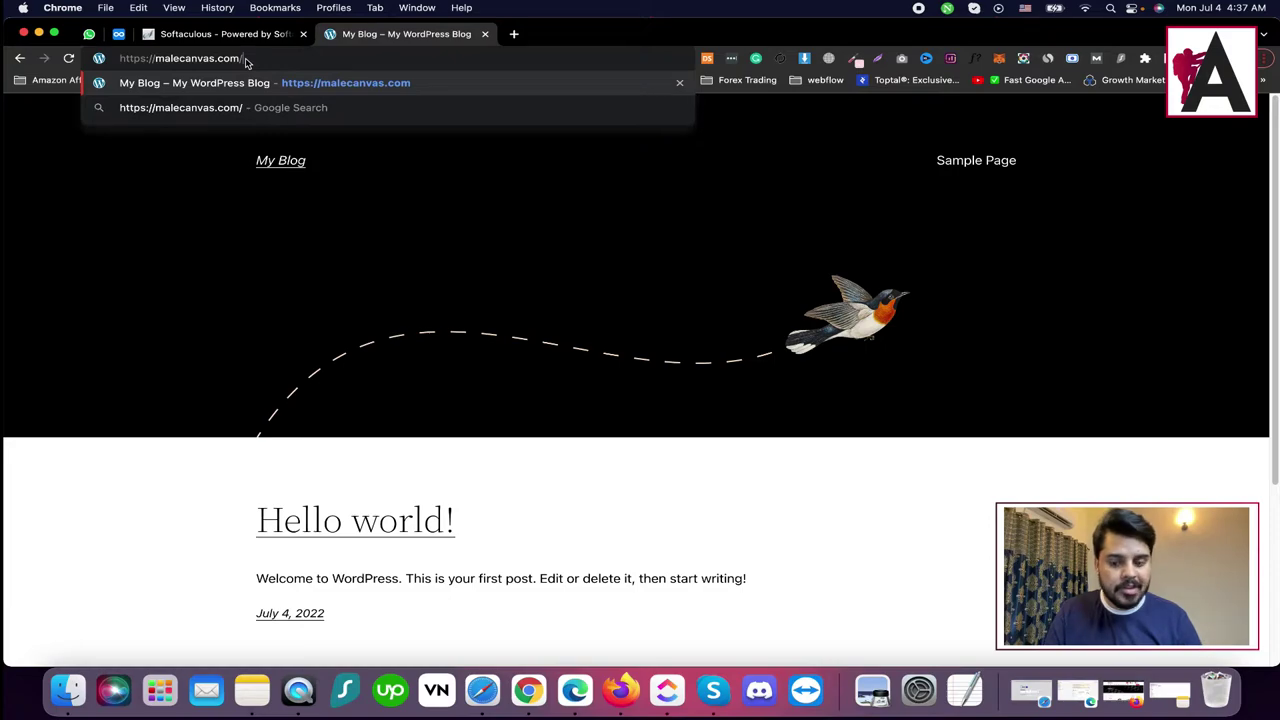
pyautogui.write('wp-admin')
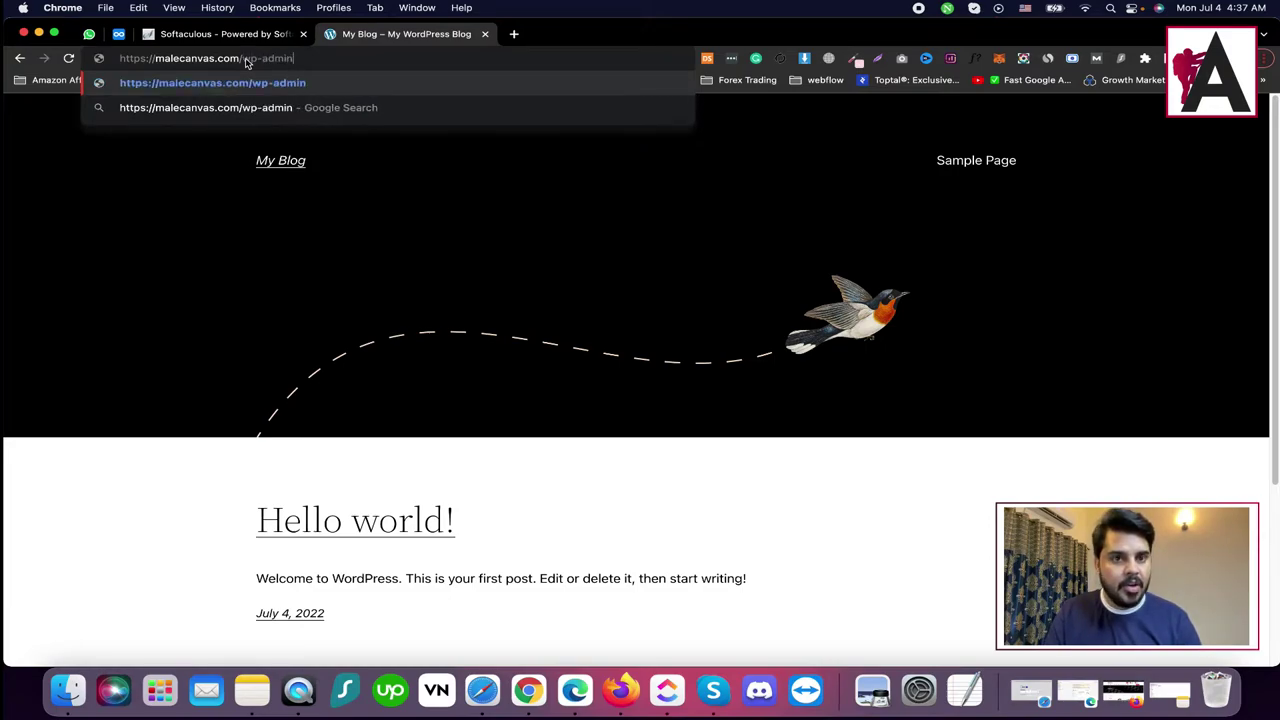
pyautogui.press('Return')
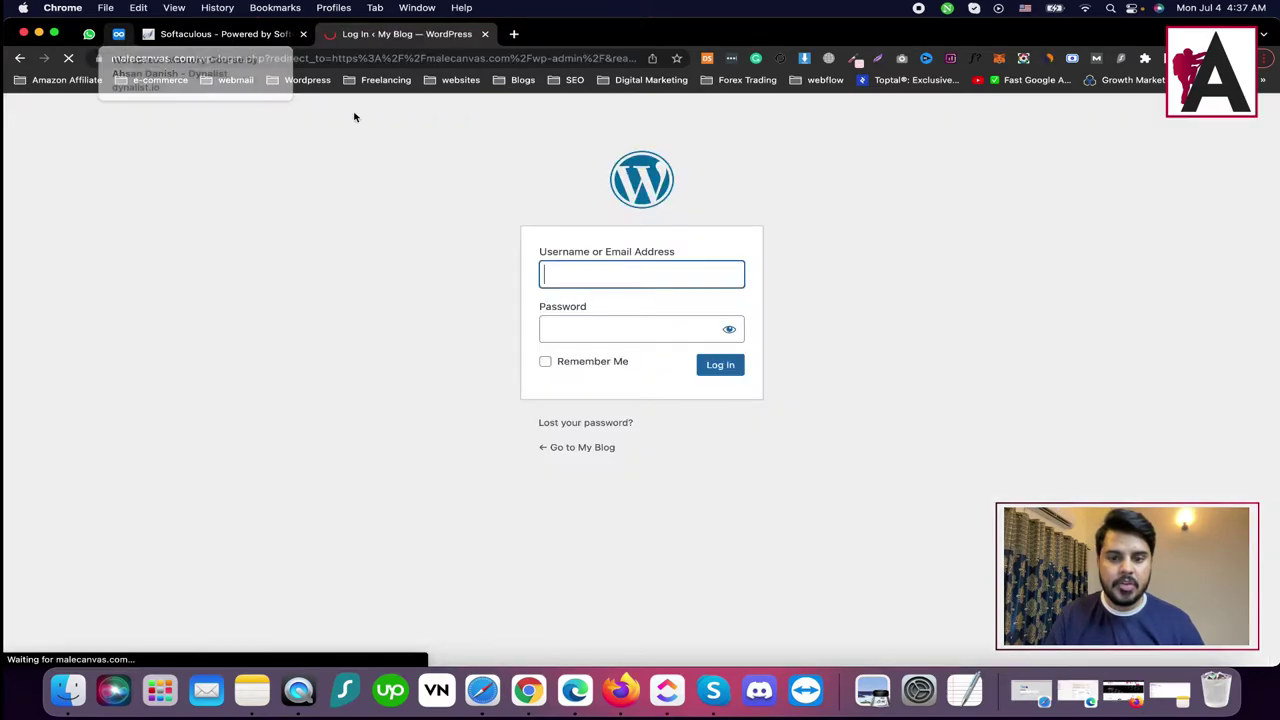
# - Log in to WordPress with the admin username and password
pyautogui.write('ahsandanish')
pyautogui.press('Tab')
pyautogui.write('••••••••••••')
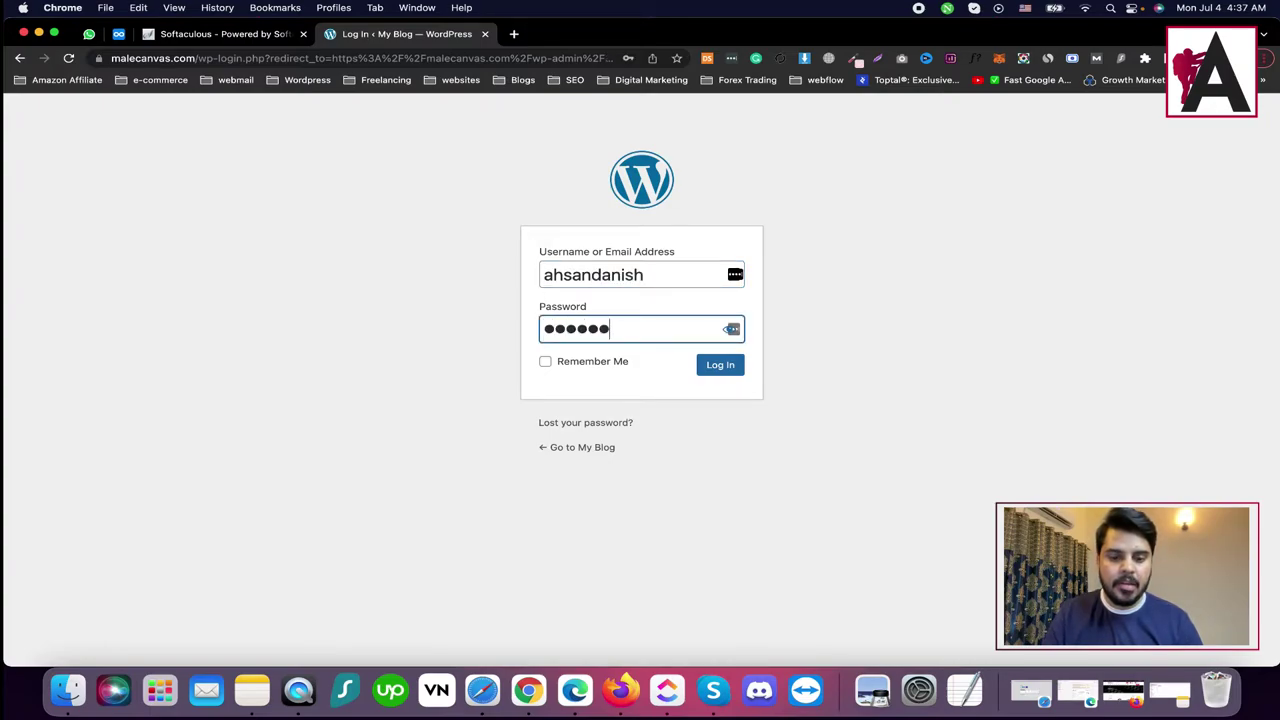
pyautogui.write('•••')
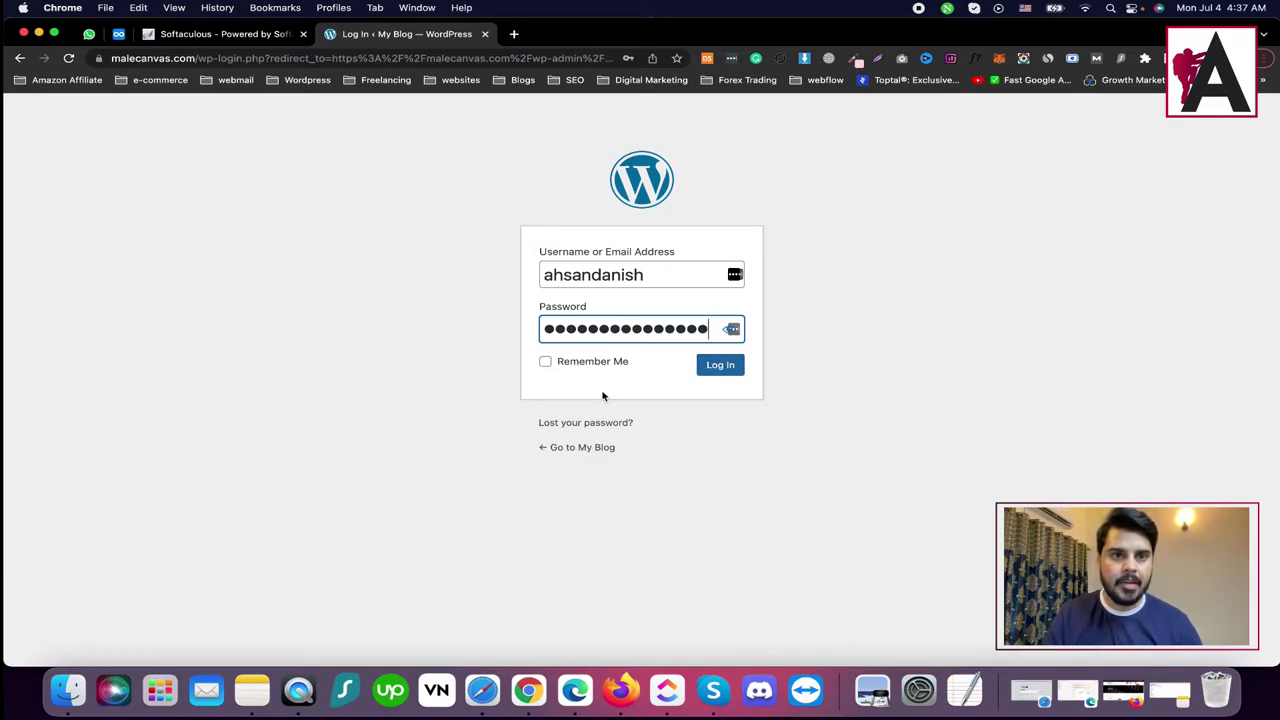
pyautogui.click(731, 365)
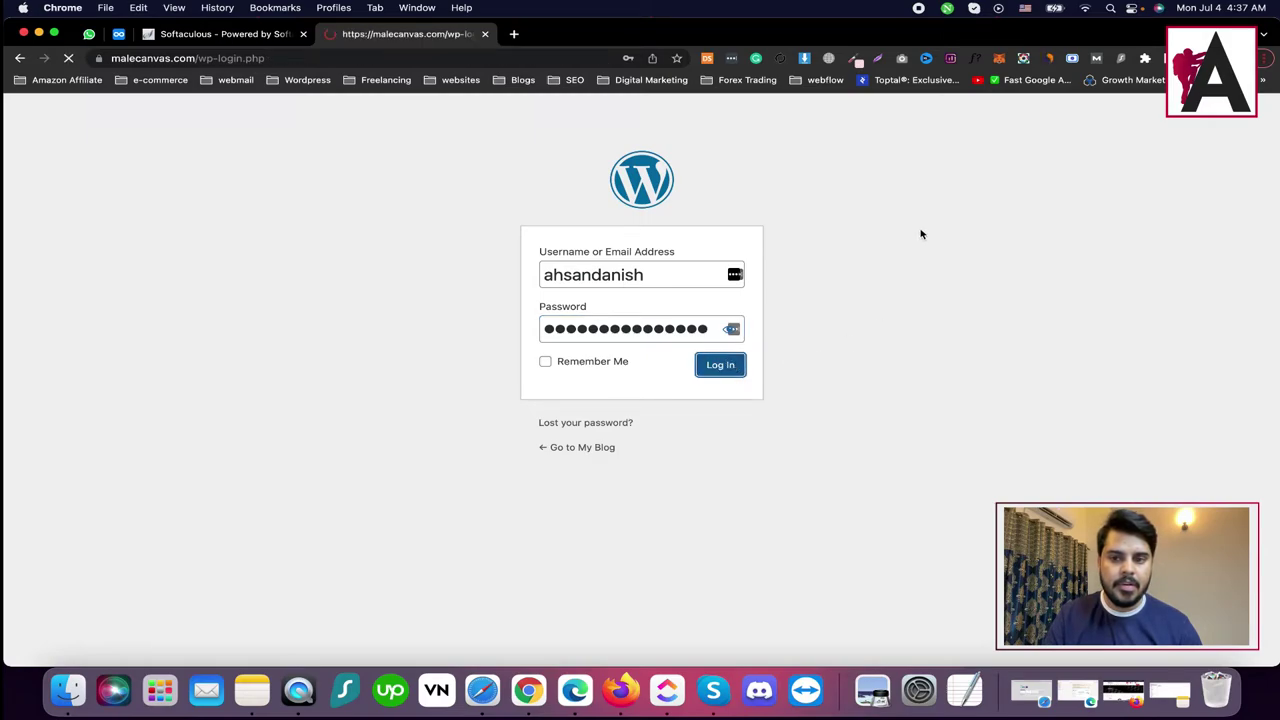